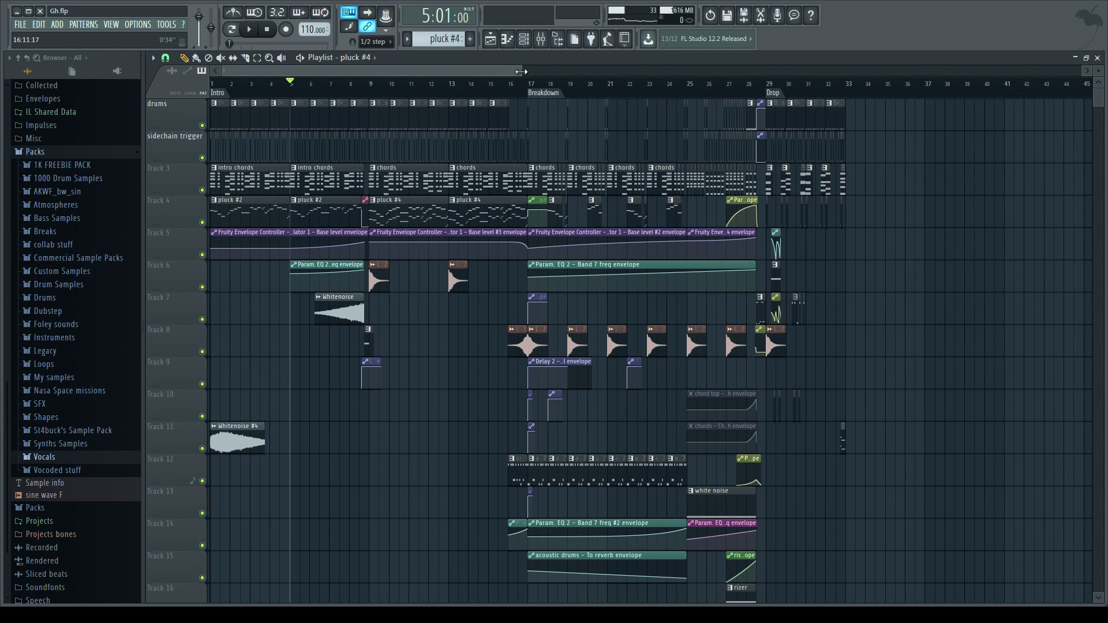
# Fit more of the arrangement in the playlist and play the song from bar 5 into the Breakdown
pyautogui.moveTo(521, 70); pyautogui.dragTo(540, 73)
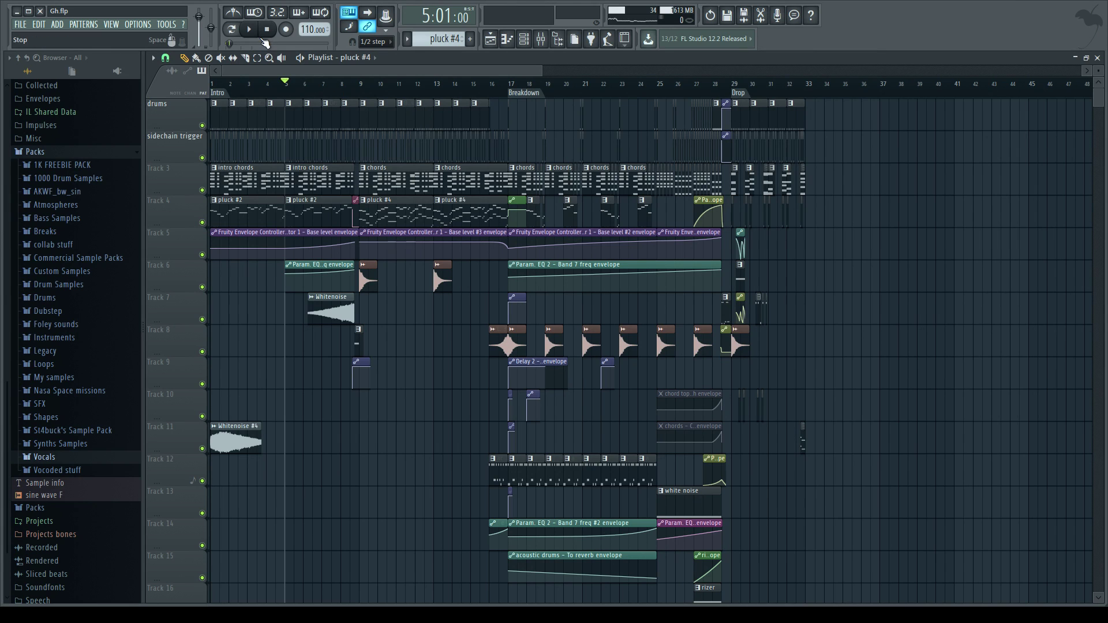
pyautogui.press('space')
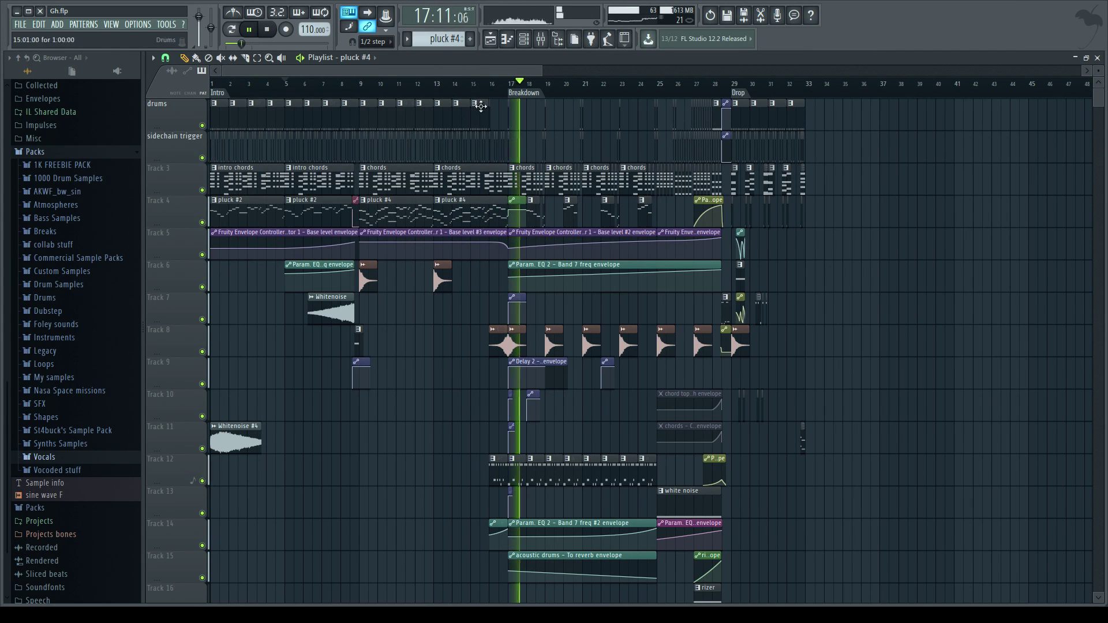
pyautogui.press('space')
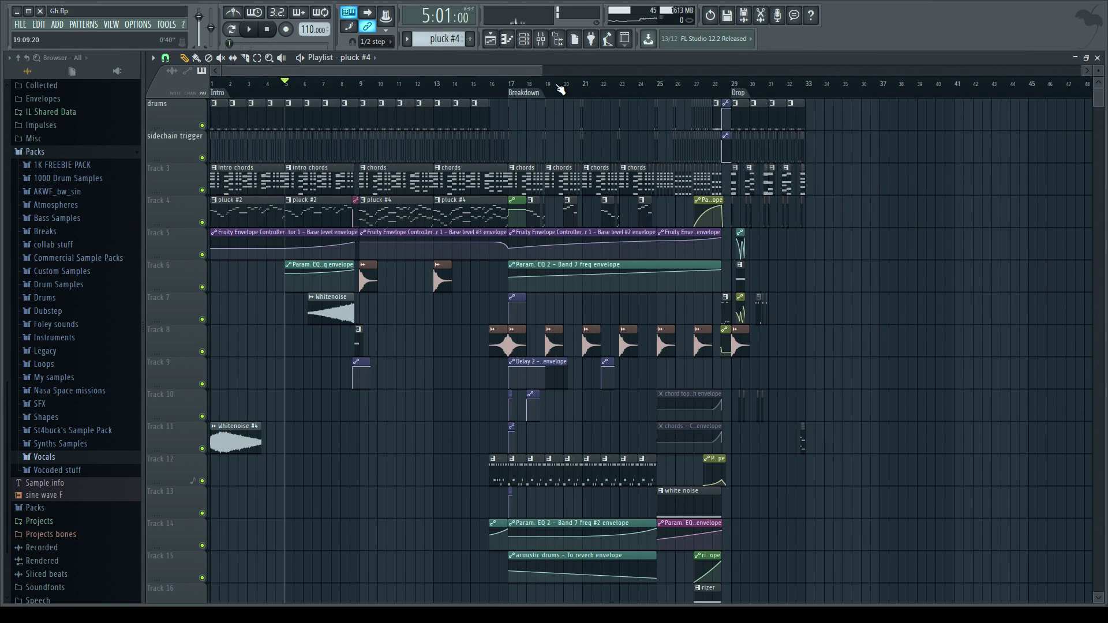
# Show the channel rack and audition the pluck #4 pattern with the pluck bell channel muted
pyautogui.click(529, 49)
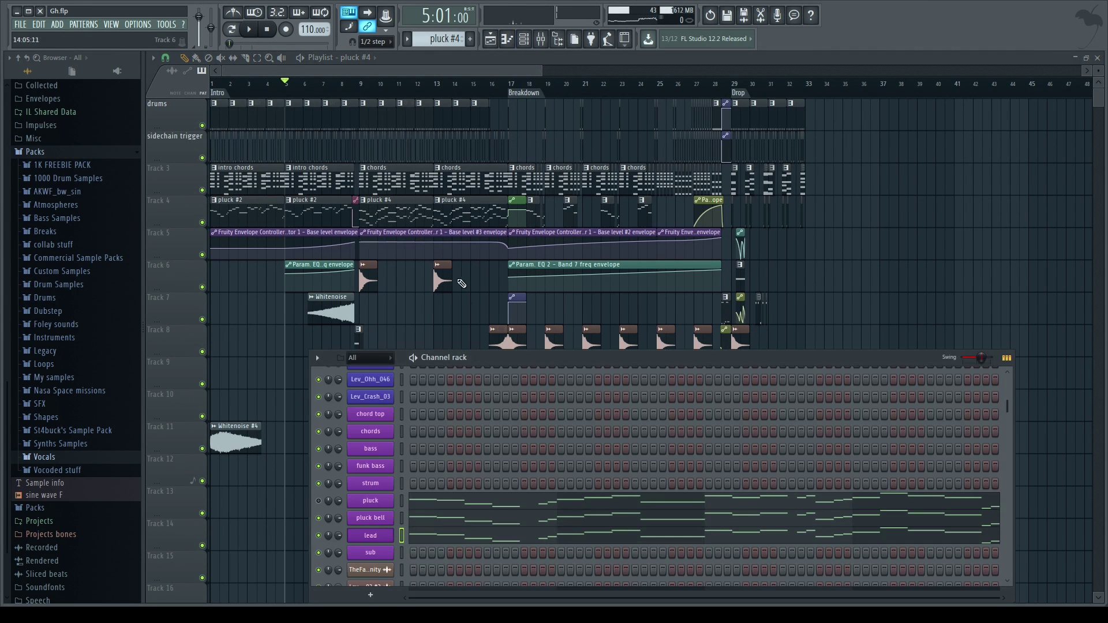
pyautogui.moveTo(529, 359); pyautogui.dragTo(499, 202)
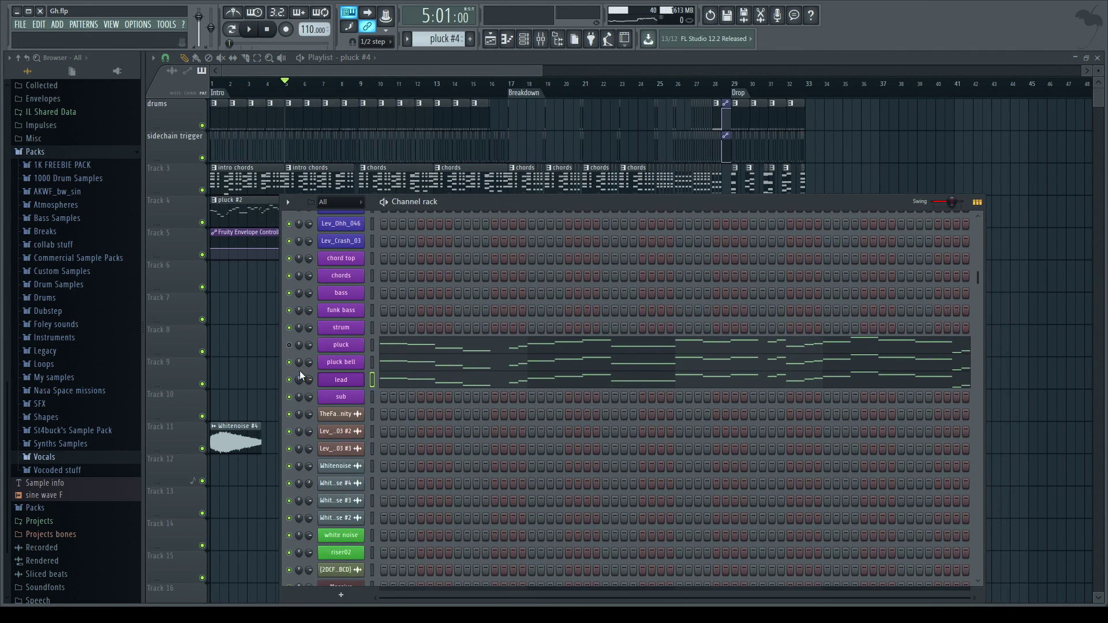
pyautogui.press('space')
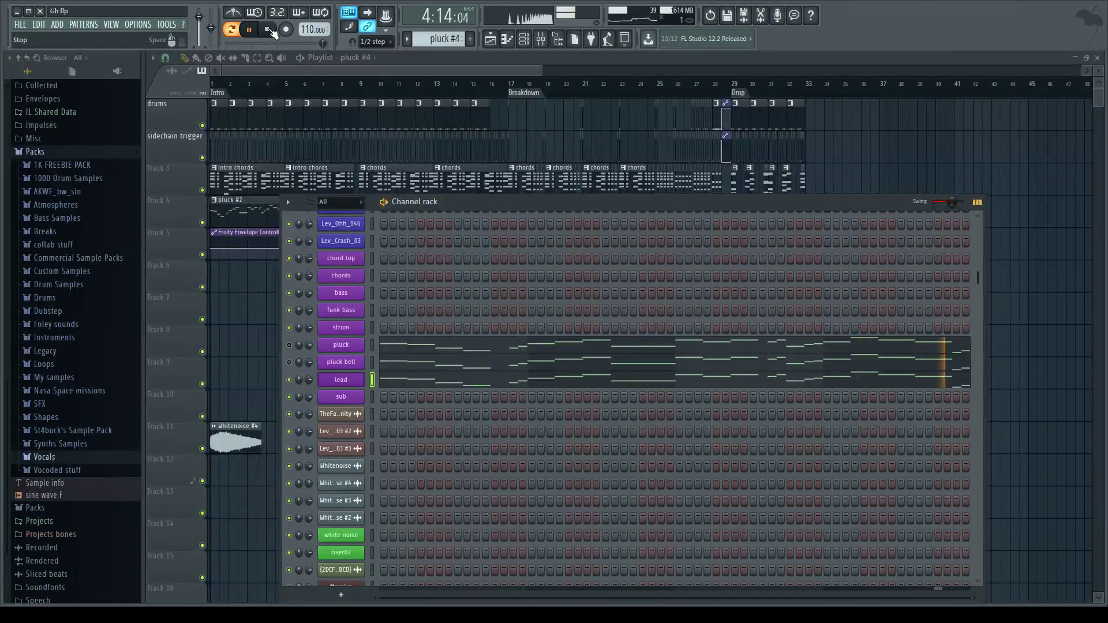
pyautogui.press('space')
pyautogui.moveTo(508, 202); pyautogui.dragTo(503, 155)
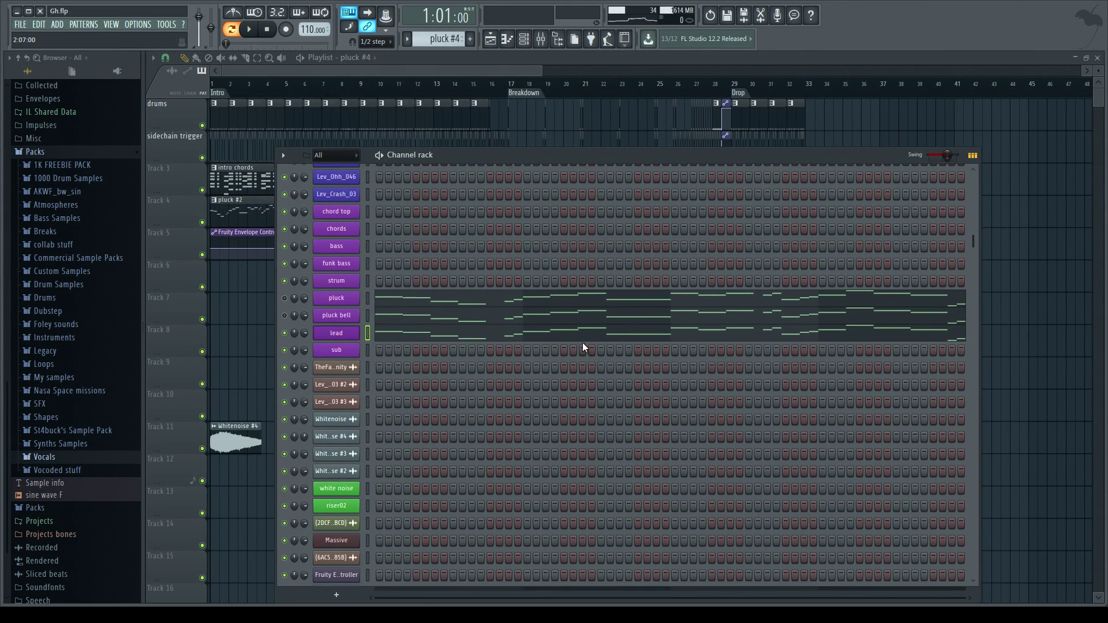
pyautogui.moveTo(597, 159); pyautogui.dragTo(596, 136)
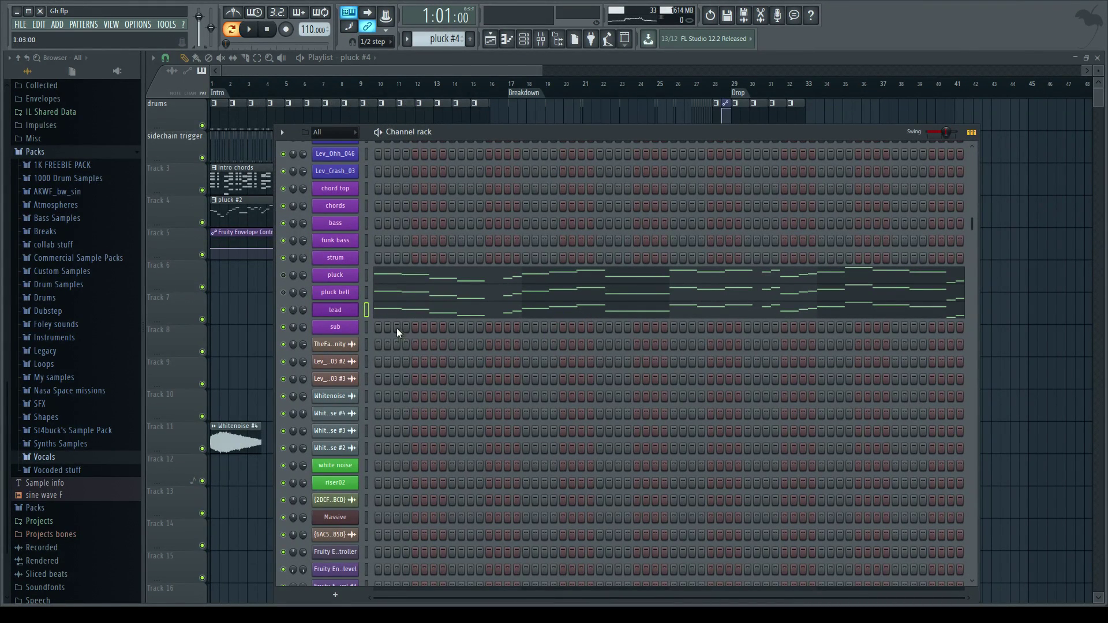
# Open the lead channel's Serum synth with the playlist and channel rack closed, and reset it to the Init preset
pyautogui.click(334, 314)
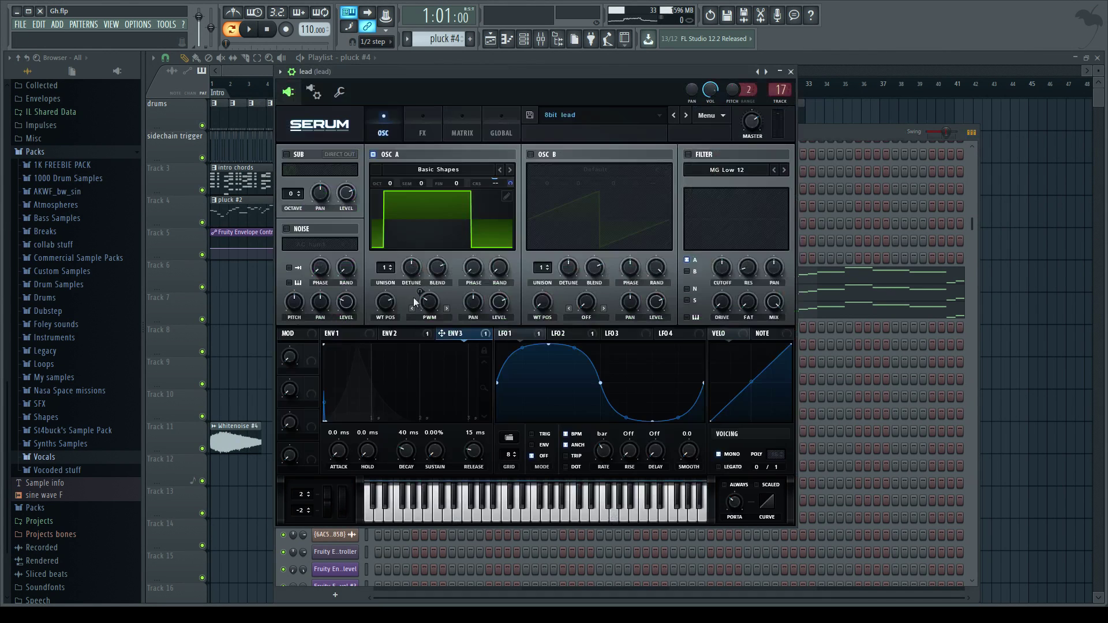
pyautogui.click(1098, 62)
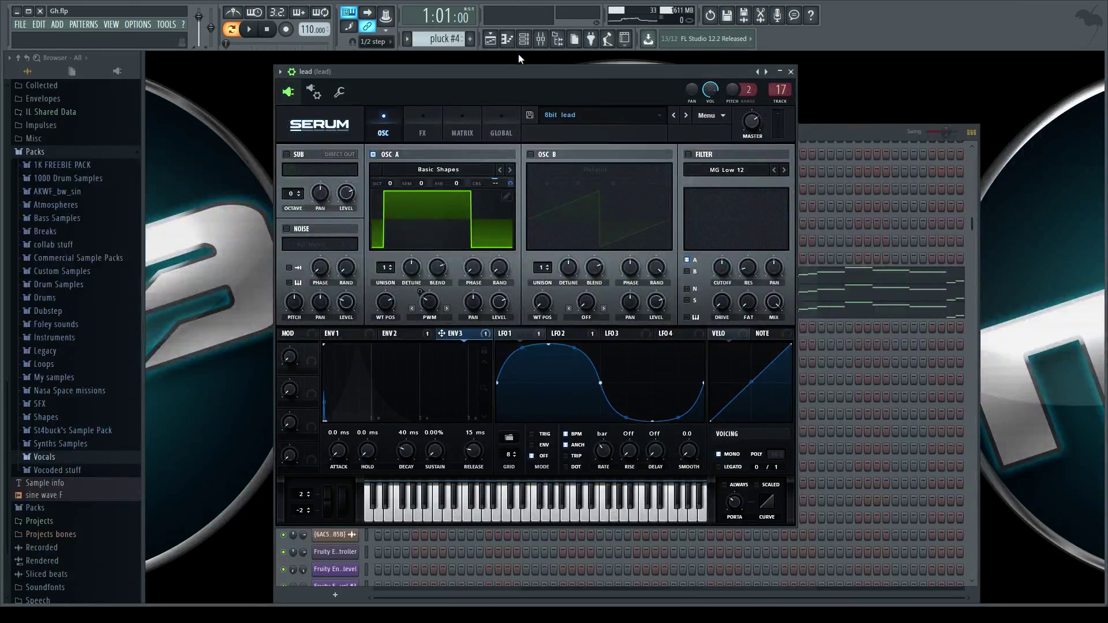
pyautogui.click(524, 42)
pyautogui.click(524, 42)
pyautogui.moveTo(537, 72); pyautogui.dragTo(549, 71)
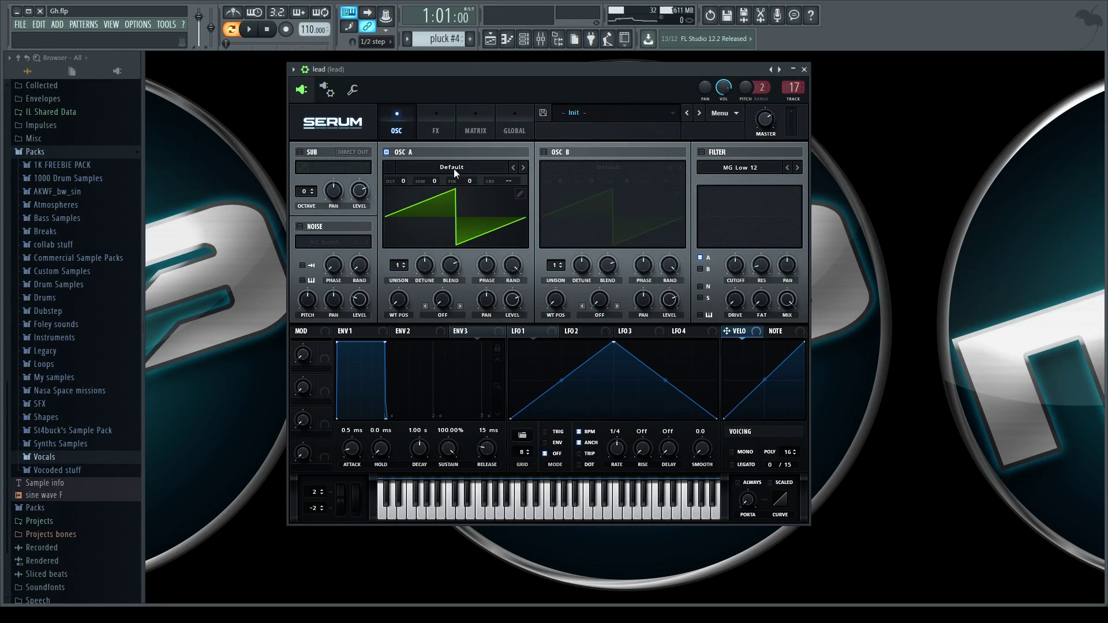
# Load the Basic Shapes wavetable into oscillator A and set its wavetable position to 5
pyautogui.click(580, 239)
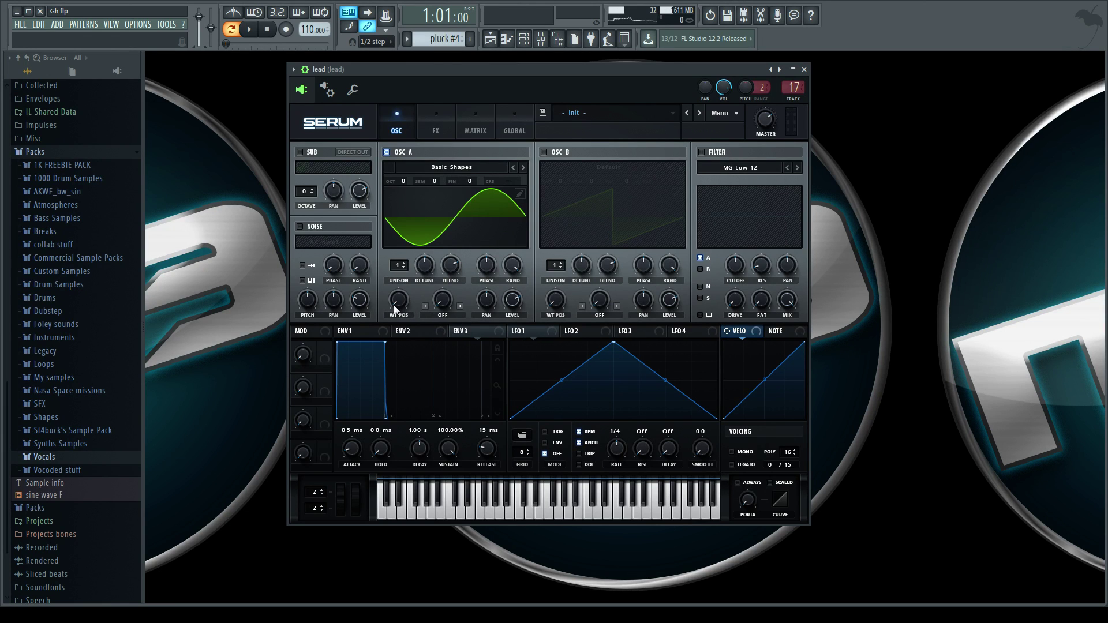
pyautogui.moveTo(404, 305)
pyautogui.moveTo(401, 289); pyautogui.dragTo(407, 222)
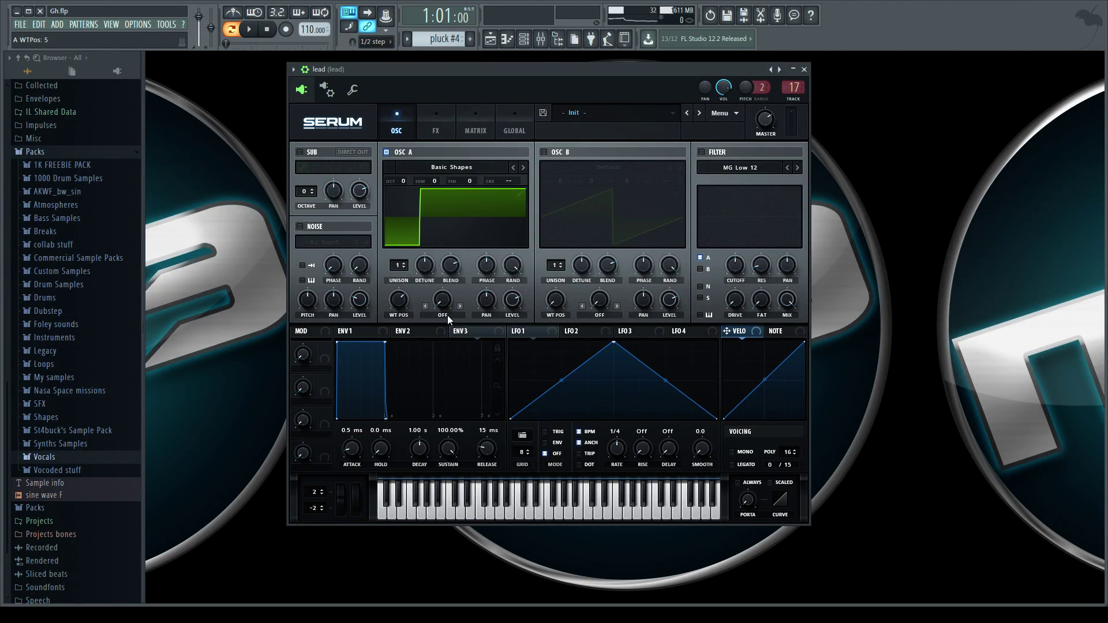
# Set oscillator A's warp mode to PWM and modulate it with a sine-shaped LFO 1 at a rate of 2 bar
pyautogui.click(466, 125)
pyautogui.moveTo(441, 302)
pyautogui.mouseDown()
pyautogui.moveTo(439, 262)
pyautogui.moveTo(436, 294)
pyautogui.mouseUp()
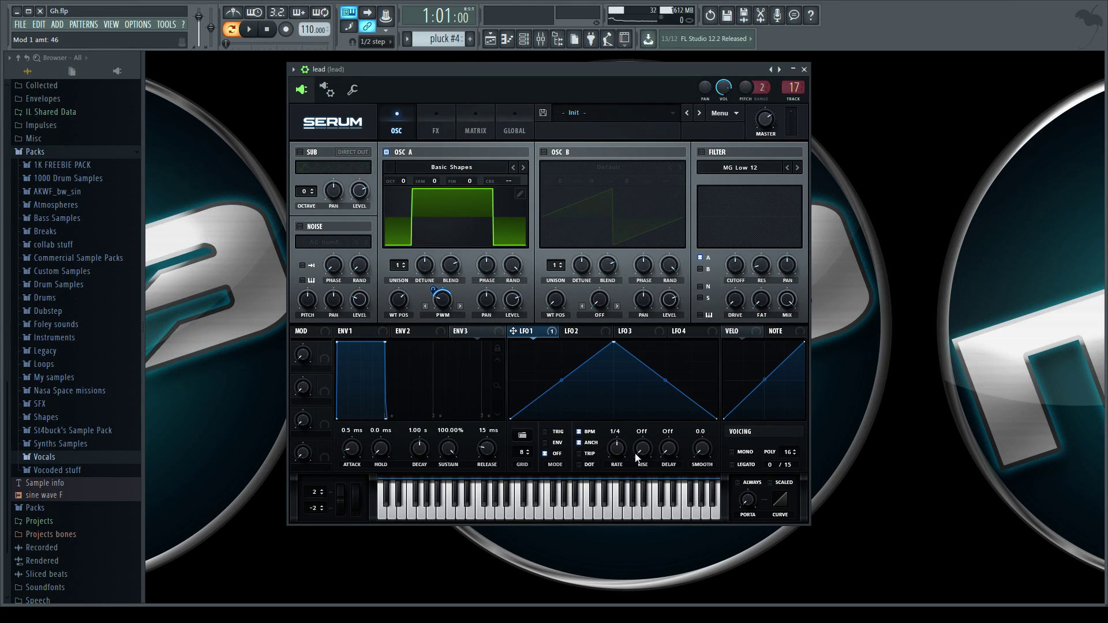
pyautogui.moveTo(619, 448); pyautogui.dragTo(632, 487)
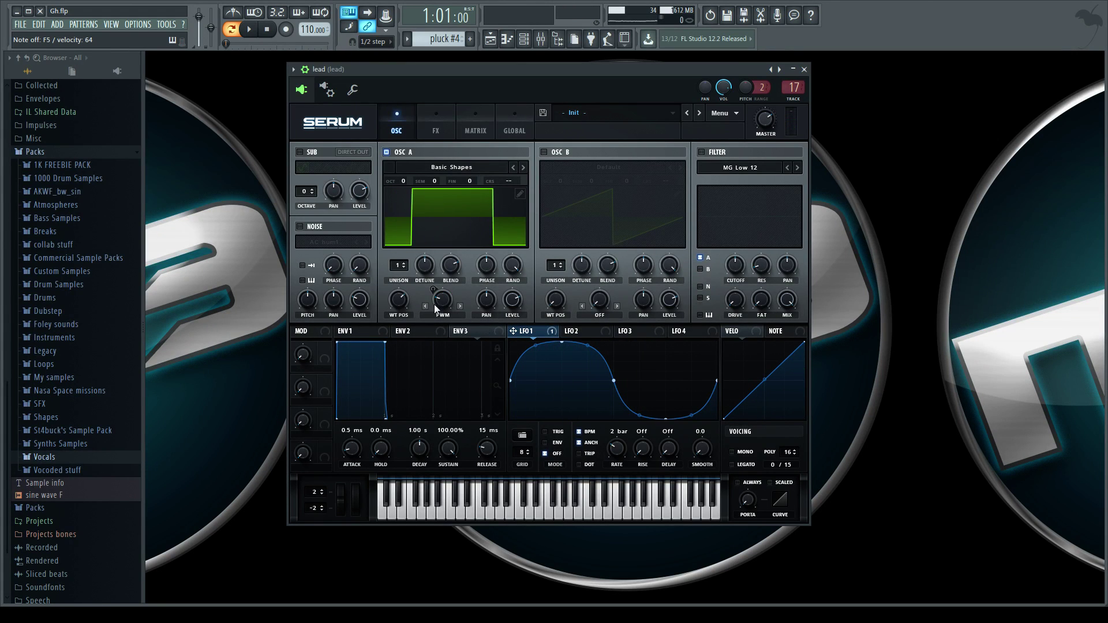
pyautogui.click(525, 333)
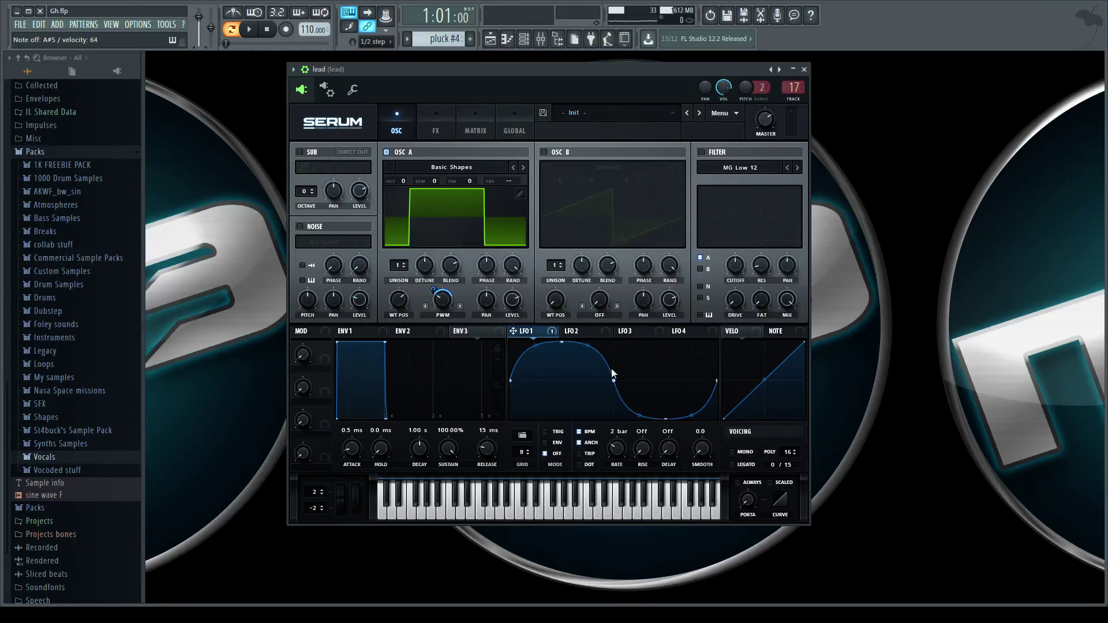
# Set envelope 2's attack to 0 ms, sustain to 0% and release to 0 ms
pyautogui.moveTo(518, 69); pyautogui.dragTo(517, 73)
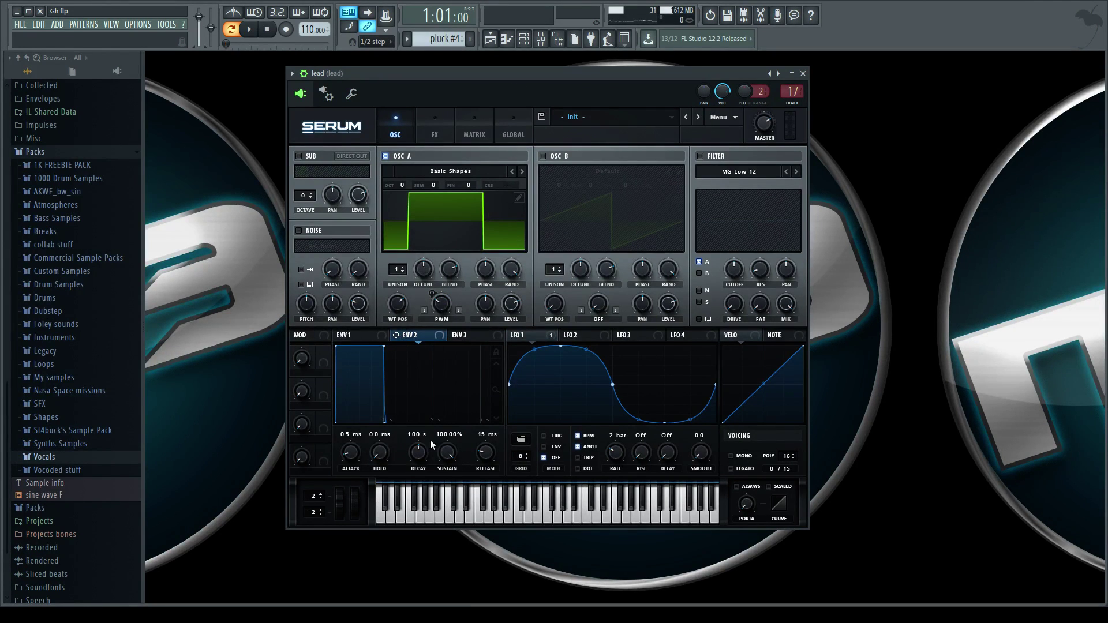
pyautogui.moveTo(352, 456); pyautogui.dragTo(374, 554)
pyautogui.moveTo(447, 460); pyautogui.dragTo(448, 519)
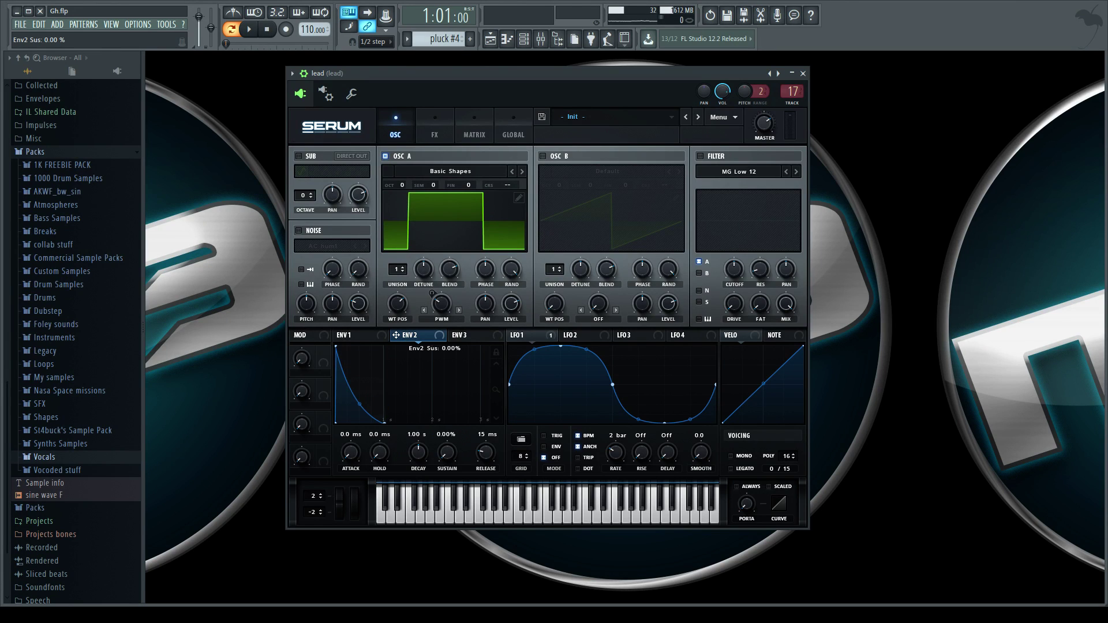
pyautogui.moveTo(487, 452); pyautogui.dragTo(453, 571)
# Route envelope 2 to oscillator A's coarse pitch in the modulation matrix with an amount of 12
pyautogui.click(474, 134)
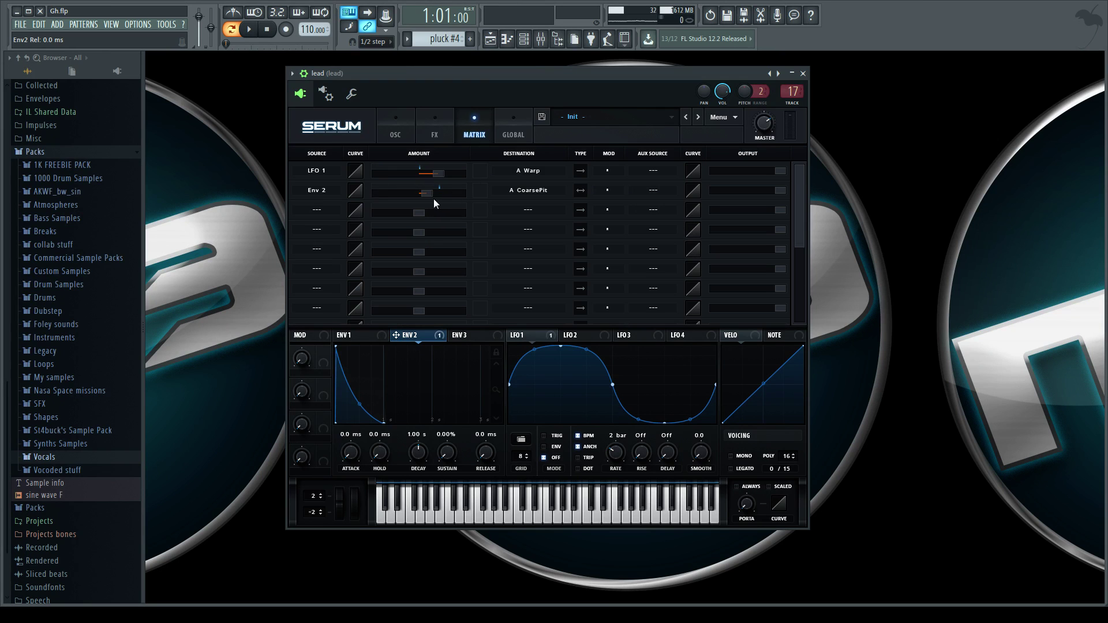
pyautogui.moveTo(427, 194); pyautogui.dragTo(426, 194)
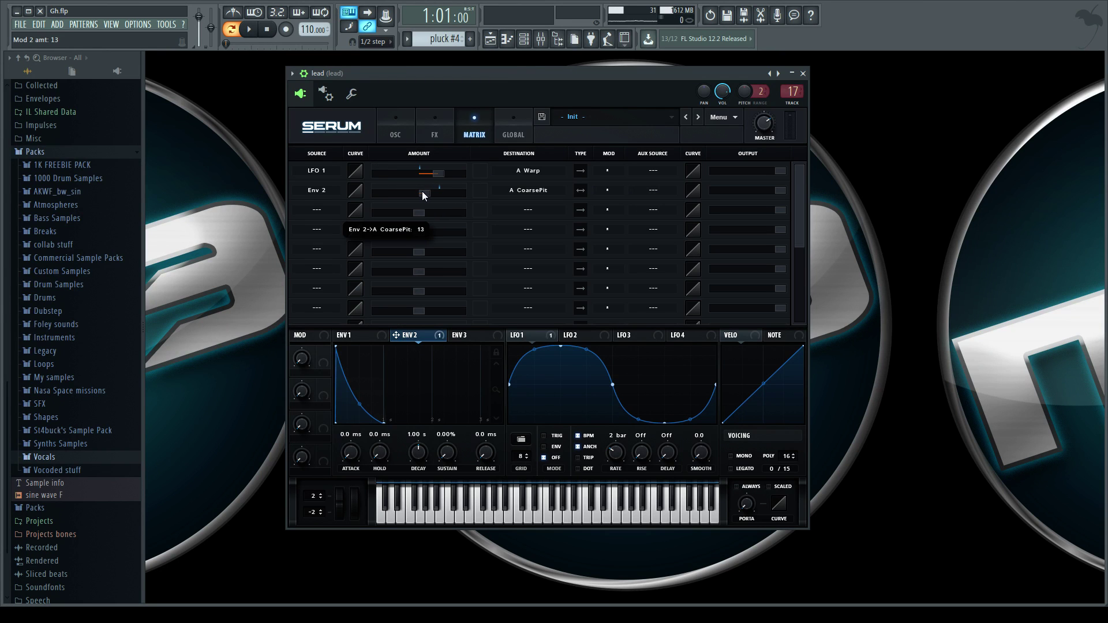
pyautogui.moveTo(422, 191); pyautogui.dragTo(421, 190)
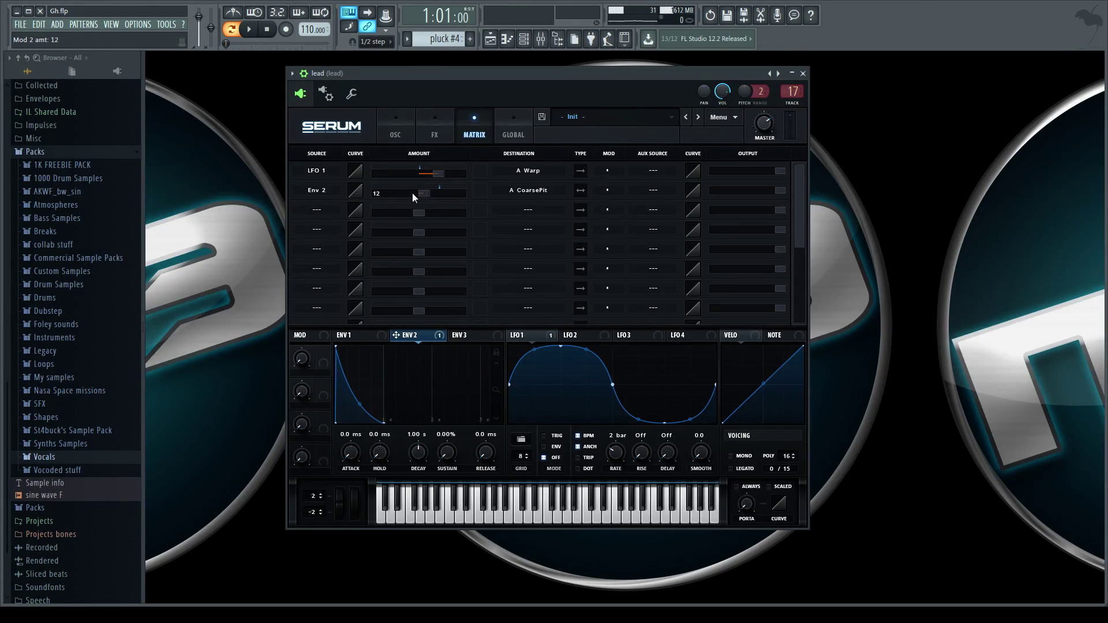
# Shorten envelope 2's decay to 52 ms
pyautogui.click(384, 126)
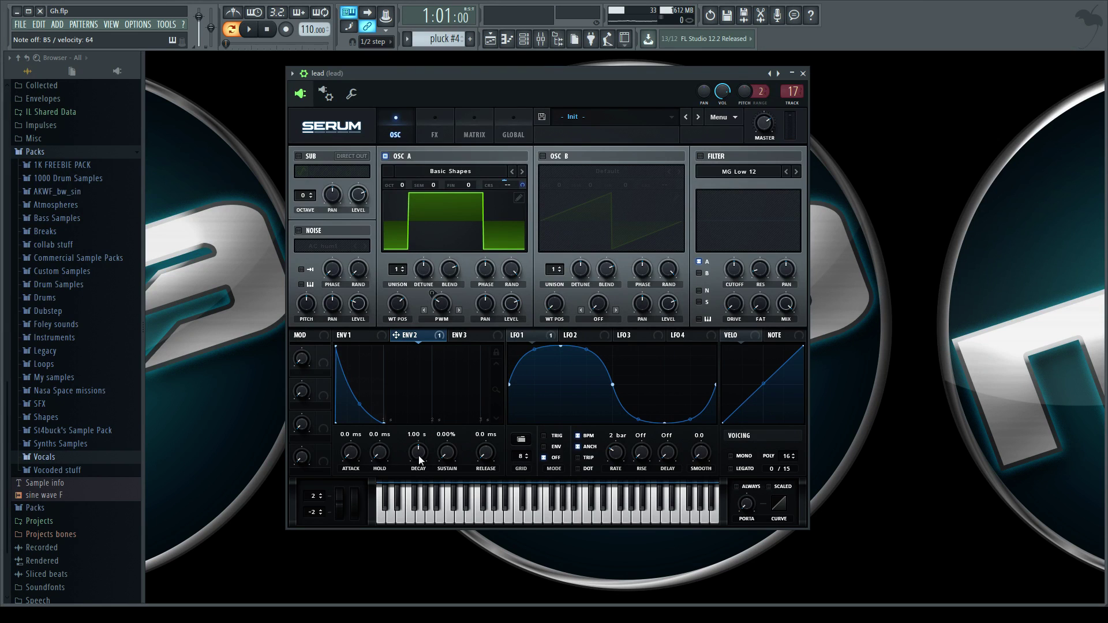
pyautogui.moveTo(417, 452); pyautogui.dragTo(415, 473)
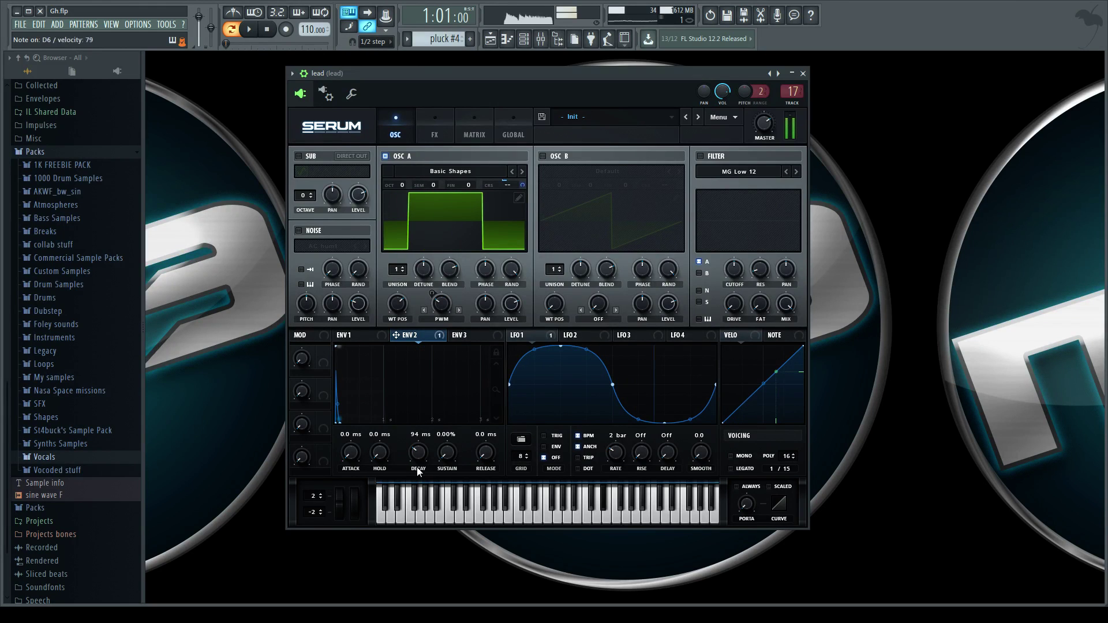
pyautogui.moveTo(424, 455); pyautogui.dragTo(424, 455)
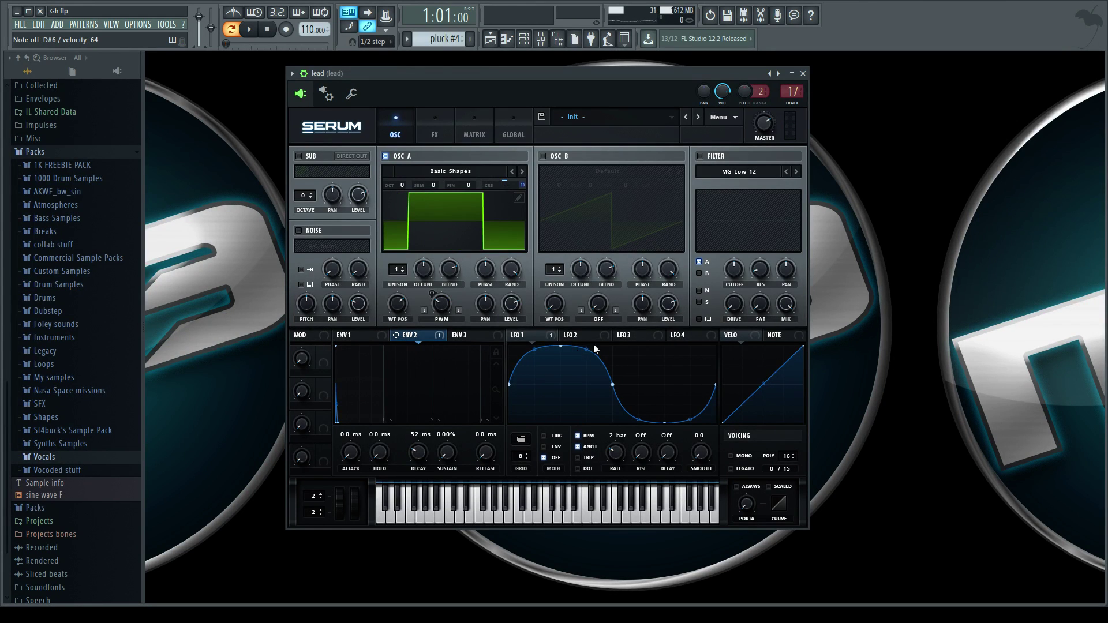
# Switch the voicing to mono and adjust the portamento time
pyautogui.click(731, 456)
pyautogui.moveTo(747, 507); pyautogui.dragTo(756, 473)
# Set LFO 2's rate to 1/16 and route it to the master tuning in the modulation matrix
pyautogui.click(579, 335)
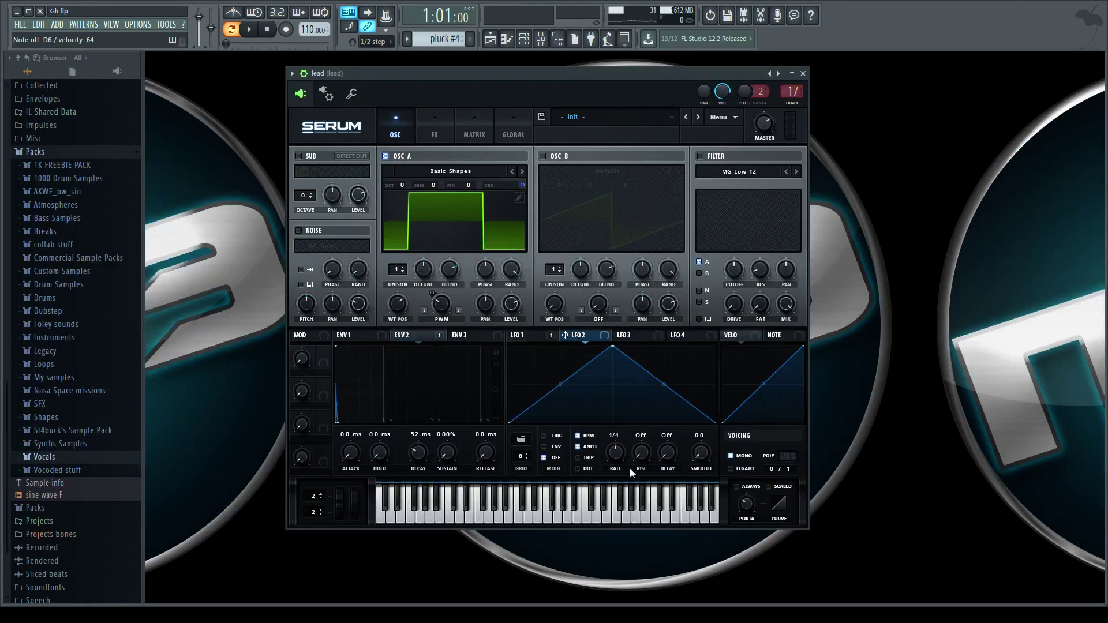
pyautogui.moveTo(616, 462); pyautogui.dragTo(621, 448)
pyautogui.click(474, 133)
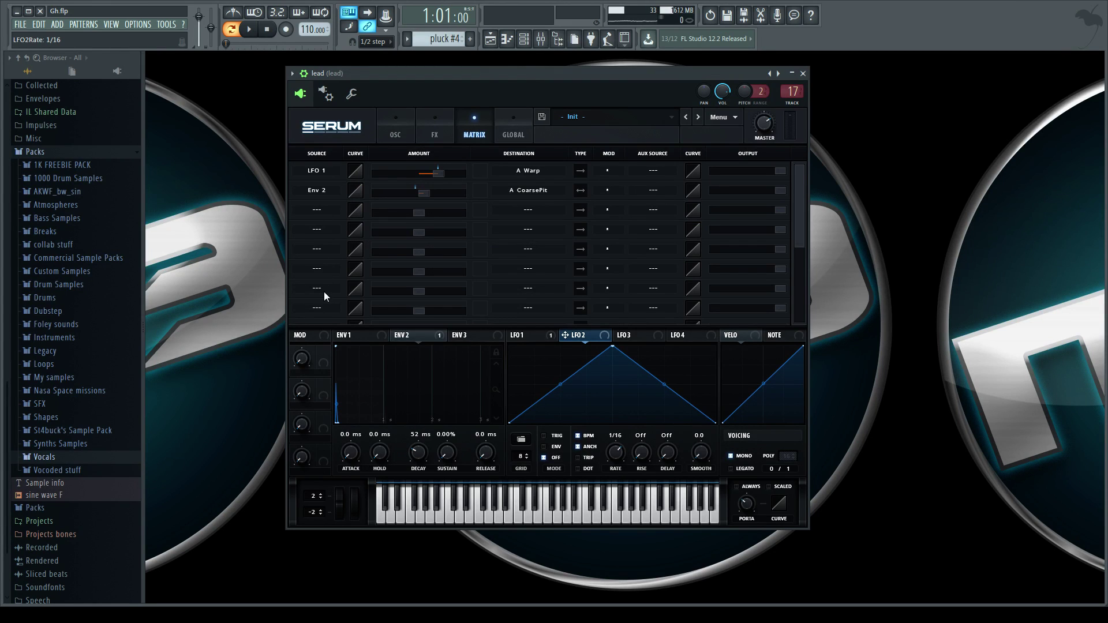
pyautogui.click(340, 300)
pyautogui.click(624, 315)
pyautogui.press('r')
pyautogui.press('r')
# Give LFO 2's master tuning modulation a small positive amount and scale its output down to near minimum
pyautogui.moveTo(420, 213); pyautogui.dragTo(428, 216)
pyautogui.press('r')
pyautogui.press('e')
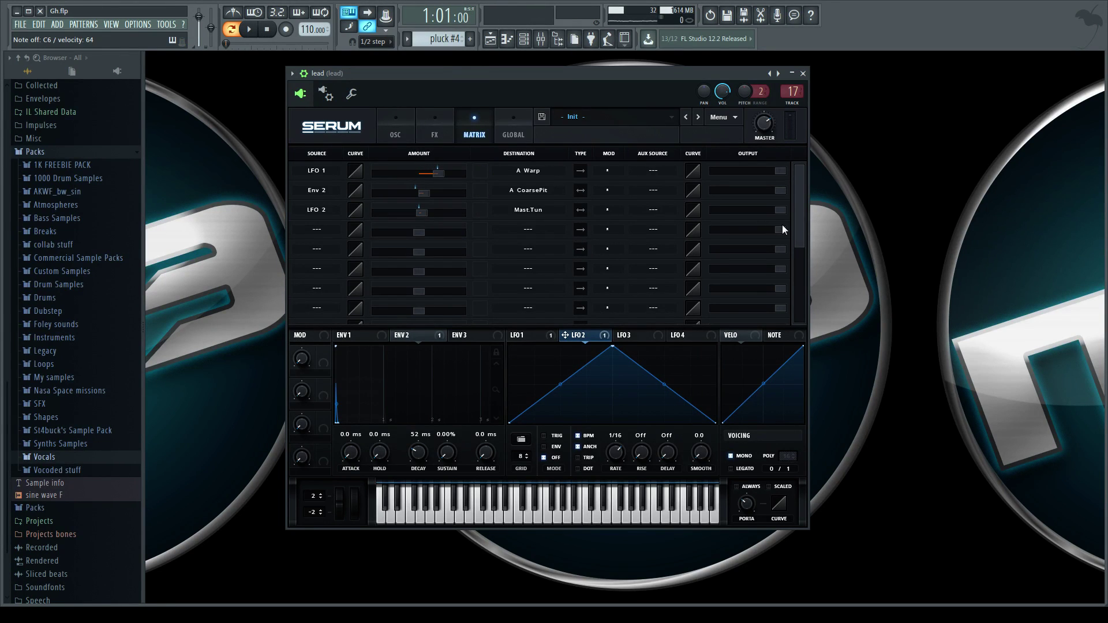
pyautogui.moveTo(776, 213)
pyautogui.moveTo(781, 214); pyautogui.dragTo(716, 213)
# Set envelope 3's release to 0 ms and its attack to 802 ms
pyautogui.click(468, 337)
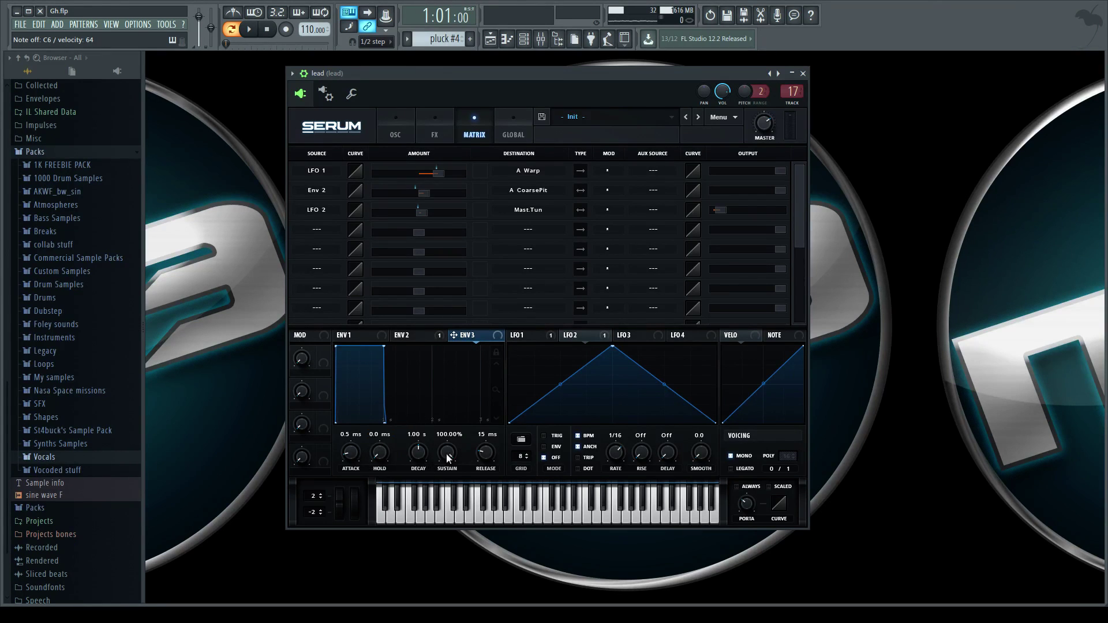
pyautogui.moveTo(452, 456)
pyautogui.mouseDown()
pyautogui.moveTo(450, 546)
pyautogui.moveTo(465, 460)
pyautogui.mouseUp()
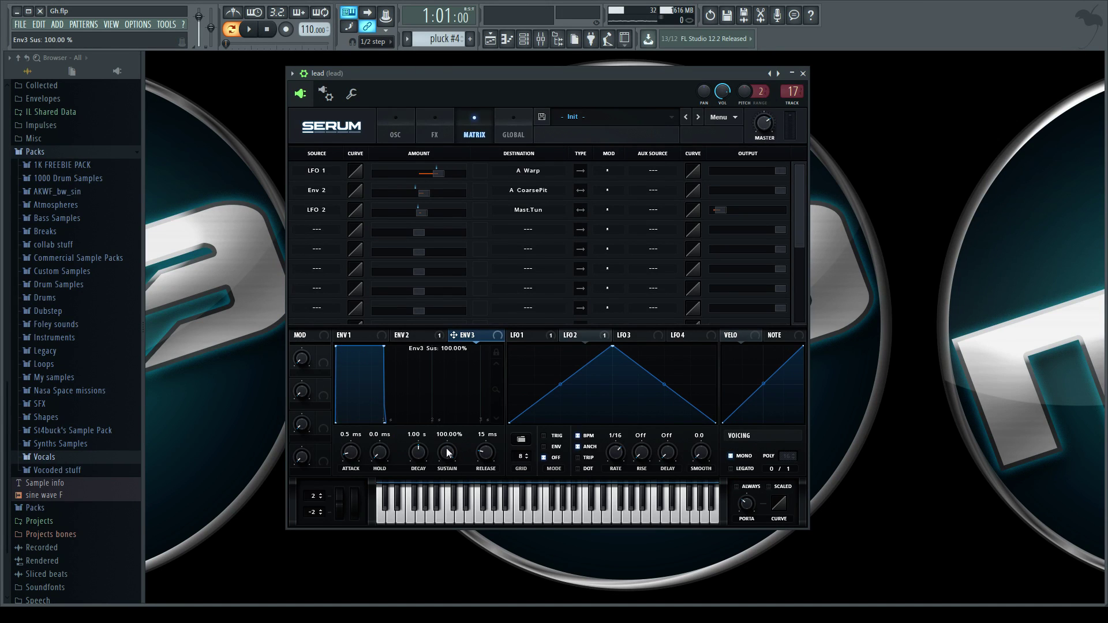
pyautogui.moveTo(490, 452); pyautogui.dragTo(493, 490)
pyautogui.moveTo(349, 462)
pyautogui.mouseDown()
pyautogui.moveTo(363, 420)
pyautogui.moveTo(352, 457)
pyautogui.mouseUp()
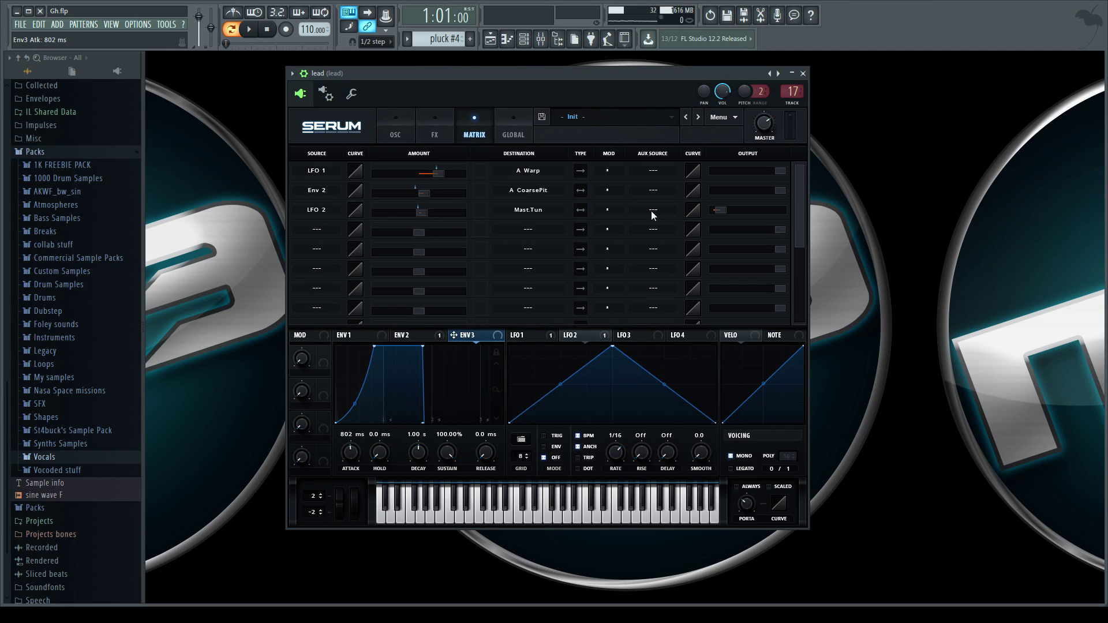
# Assign Env 3 as the aux source of LFO 2's tuning modulation, with a 1.41 s attack and a fine-tuned output level
pyautogui.click(676, 276)
pyautogui.moveTo(347, 455); pyautogui.dragTo(351, 449)
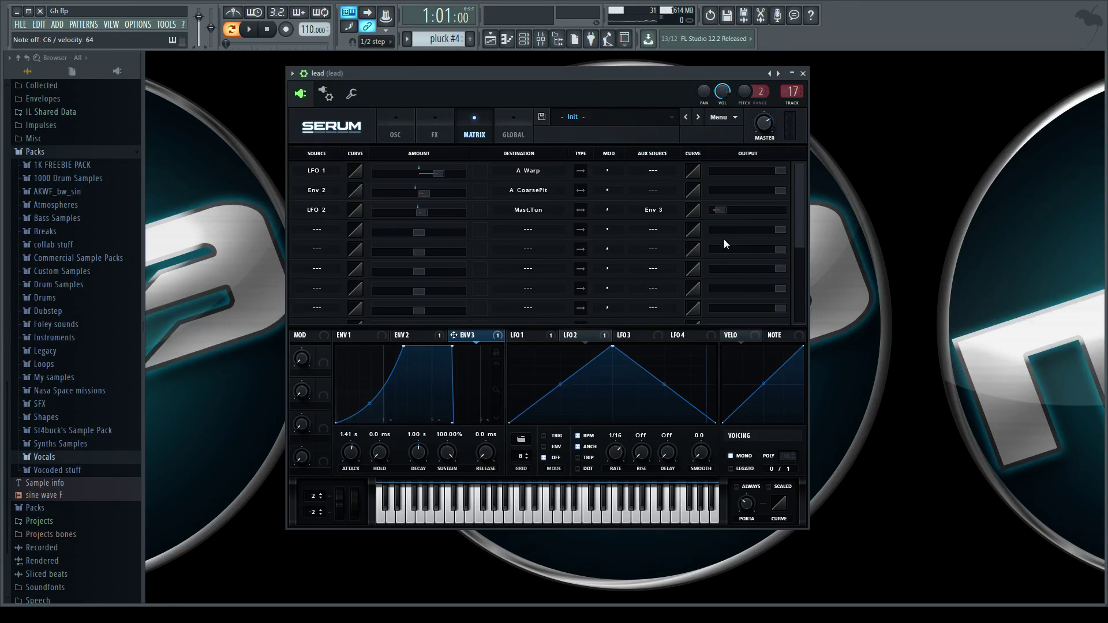
pyautogui.moveTo(723, 211); pyautogui.dragTo(725, 211)
pyautogui.moveTo(725, 210)
pyautogui.mouseDown()
pyautogui.moveTo(735, 209)
pyautogui.moveTo(716, 207)
pyautogui.mouseUp()
# Enable the Hyper/Dimension effect in the synth's effects rack
pyautogui.moveTo(506, 74); pyautogui.dragTo(543, 74)
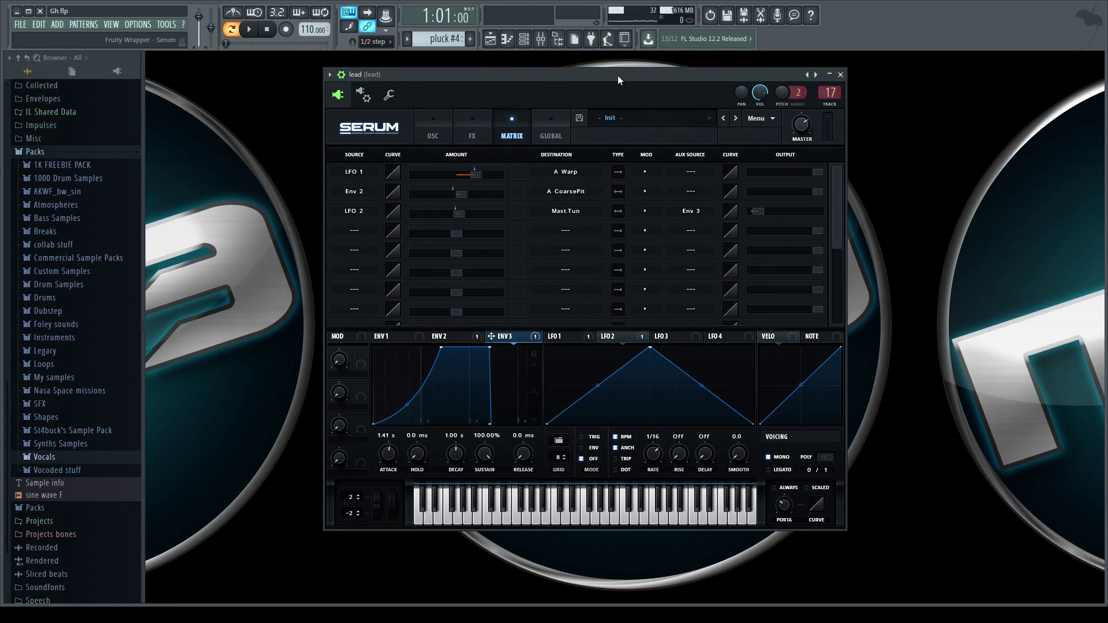
pyautogui.moveTo(618, 75); pyautogui.dragTo(577, 73)
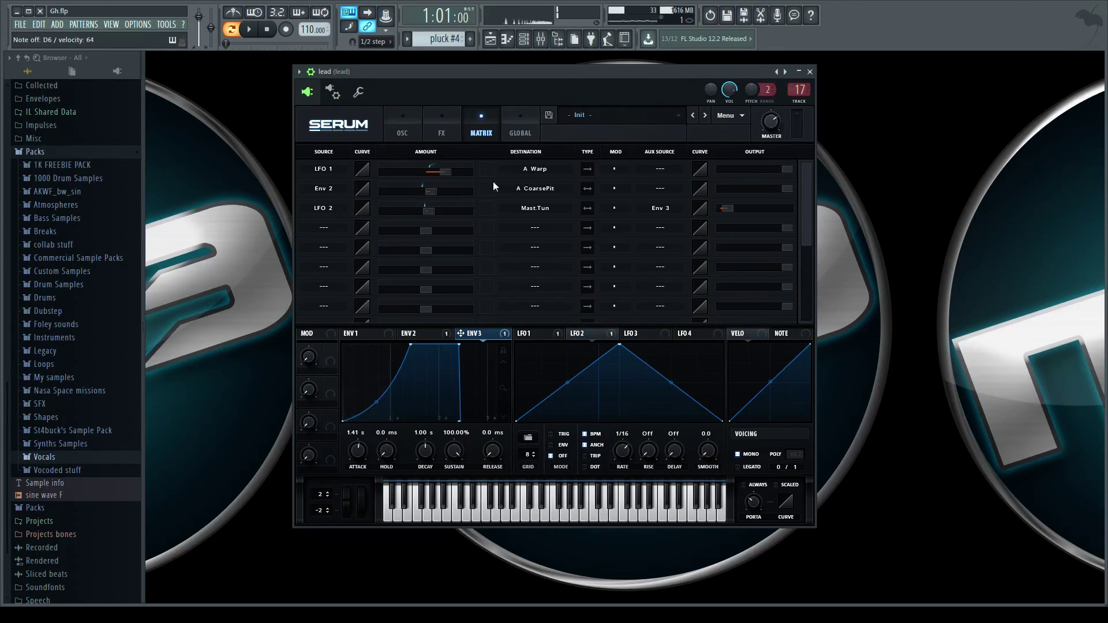
pyautogui.click(443, 132)
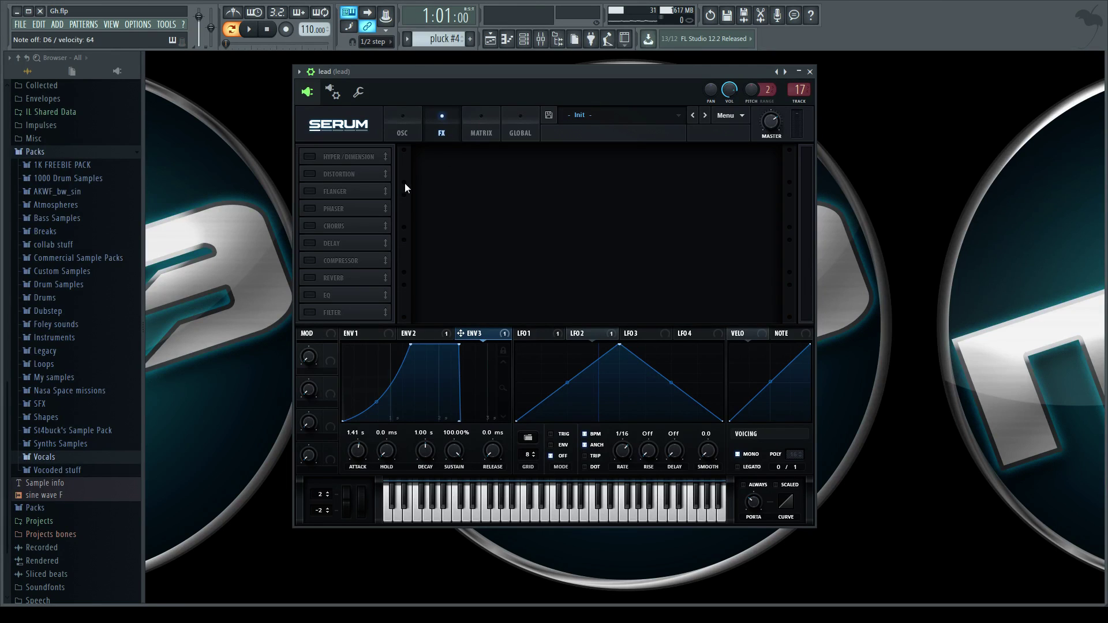
pyautogui.click(319, 158)
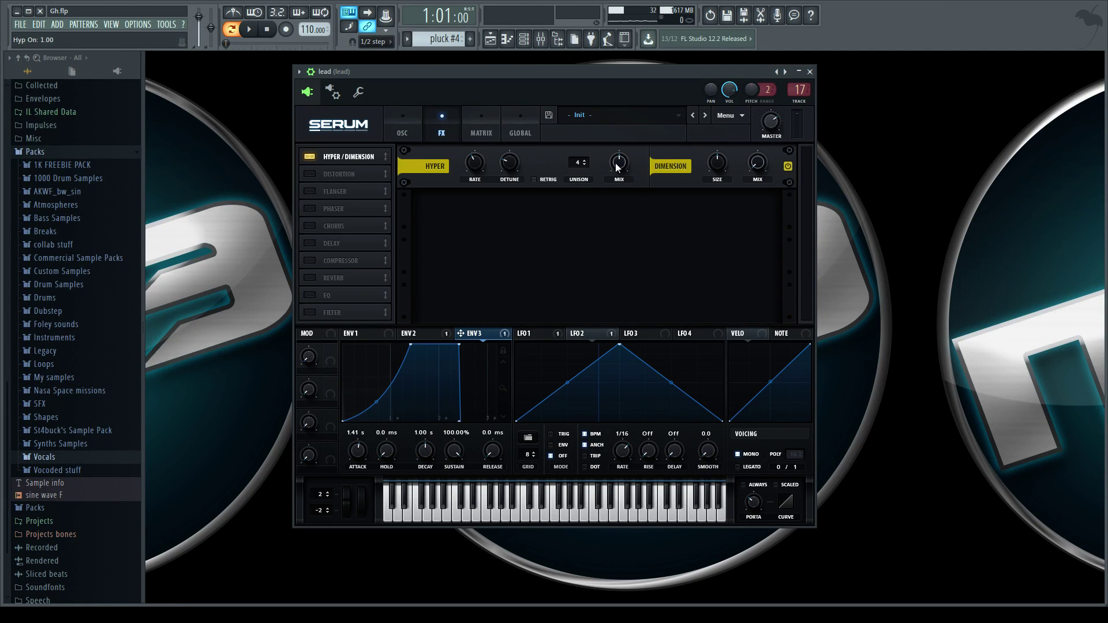
# Lower the Hyper mix and enable a reverb with a small size of about 29% and an adjusted low cut
pyautogui.moveTo(616, 164); pyautogui.dragTo(633, 287)
pyautogui.click(310, 279)
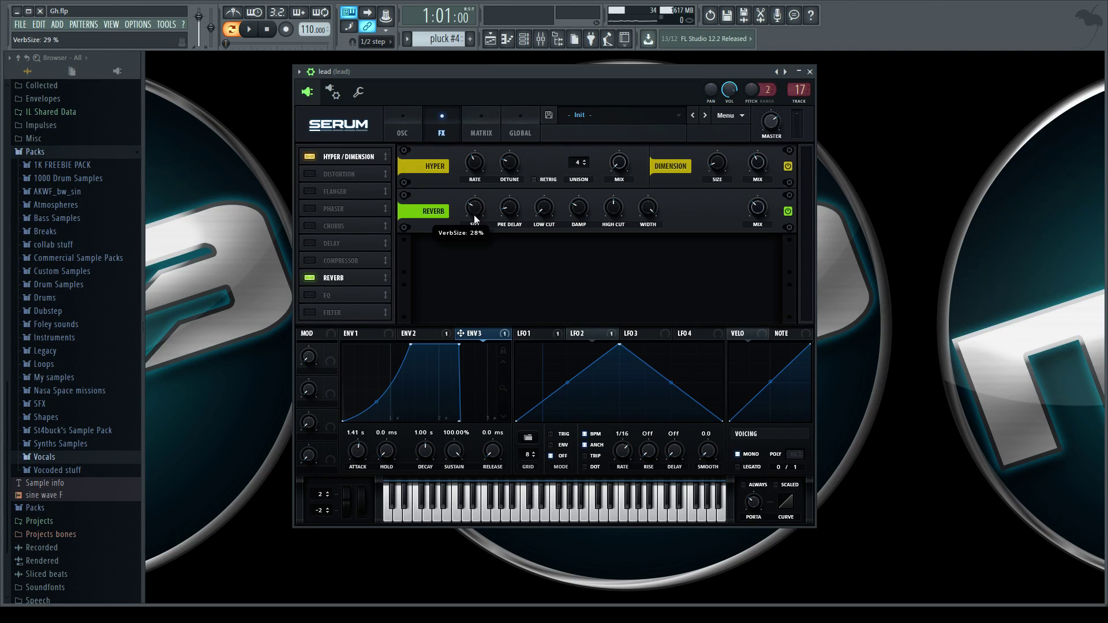
pyautogui.moveTo(754, 223)
pyautogui.moveTo(545, 210); pyautogui.dragTo(544, 181)
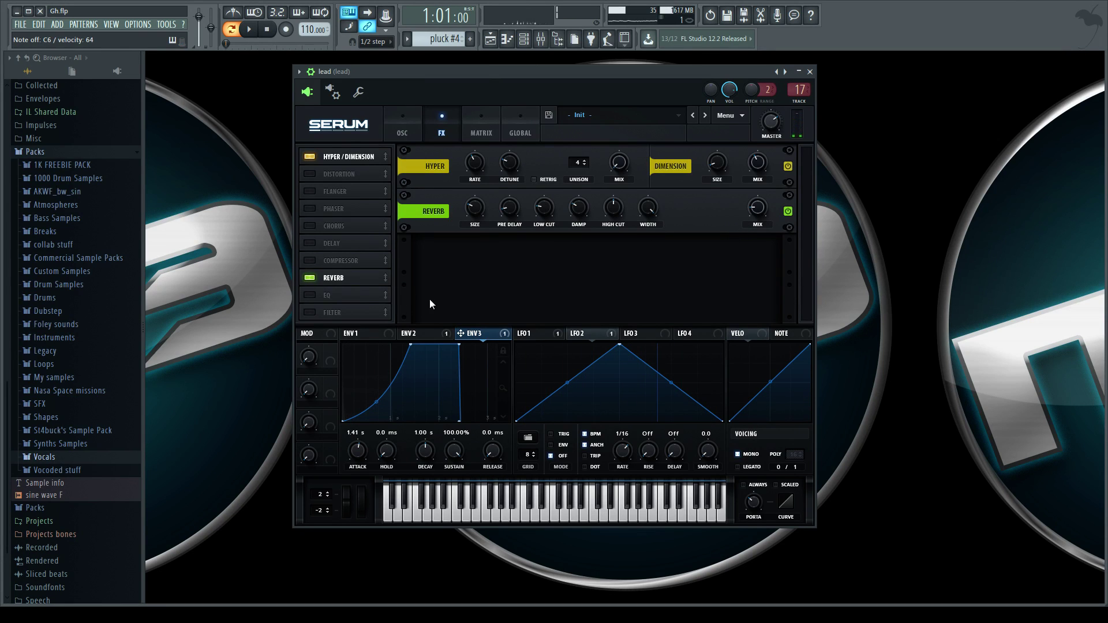
# Enable the compressor in multiband mode and fine-tune its threshold
pyautogui.click(310, 261)
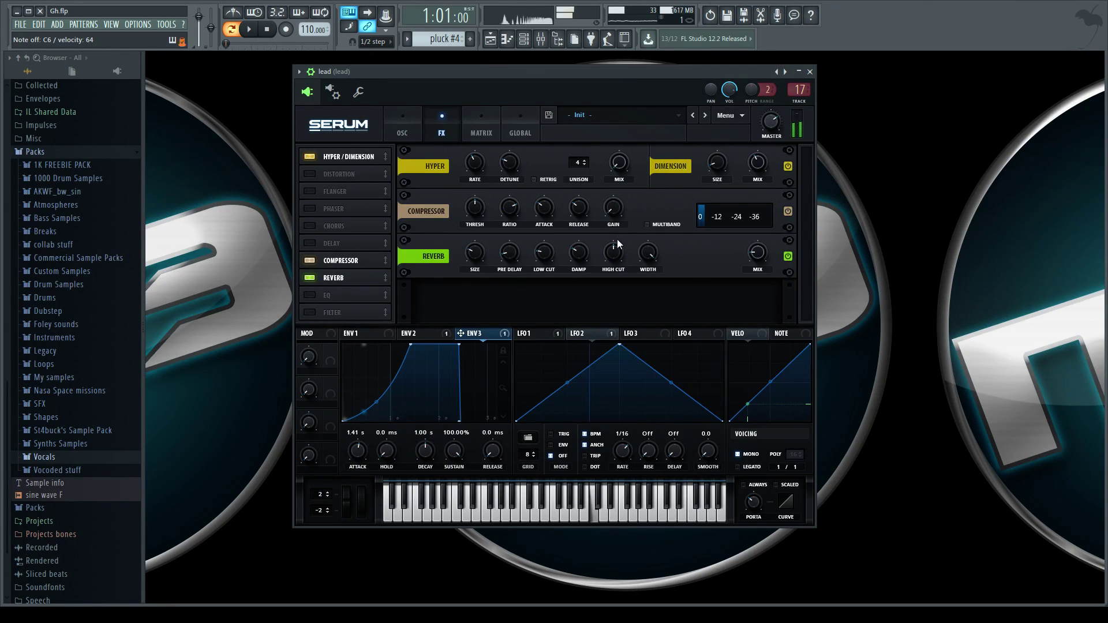
pyautogui.click(647, 224)
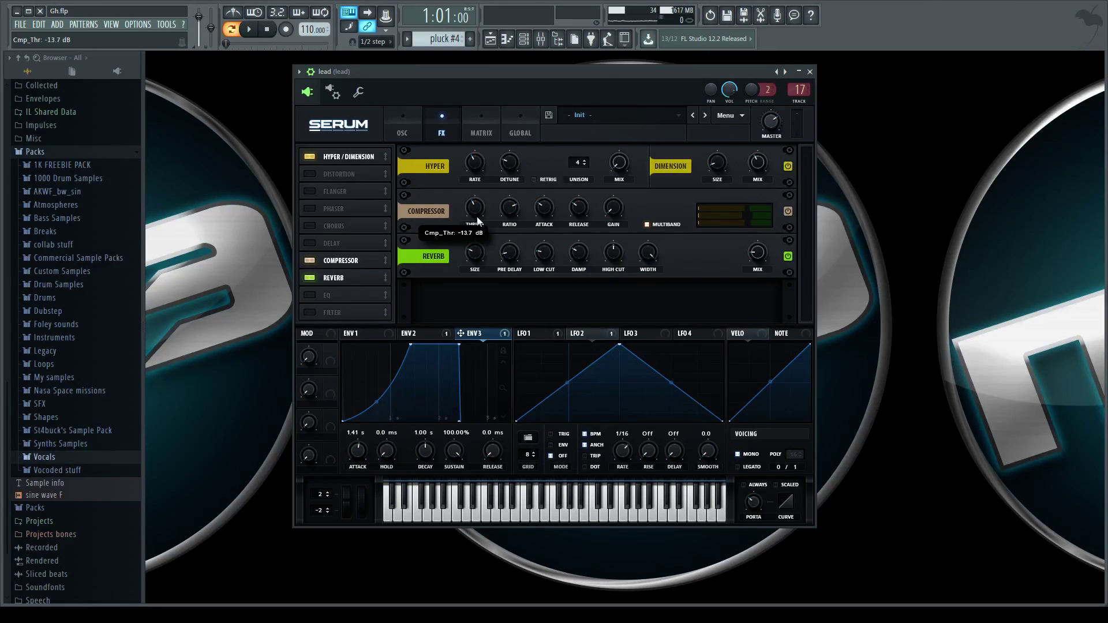
pyautogui.moveTo(477, 216); pyautogui.dragTo(476, 210)
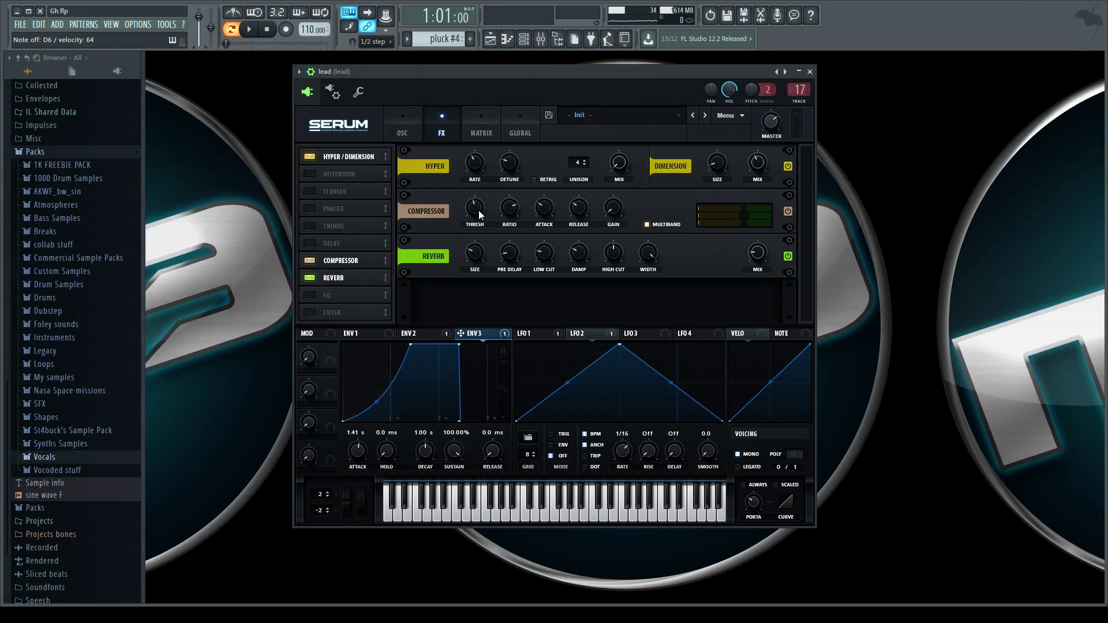
pyautogui.moveTo(615, 212)
# Enable the delay, place it between the compressor and the reverb, and set its right time to 1/8
pyautogui.click(307, 243)
pyautogui.moveTo(354, 247); pyautogui.dragTo(358, 265)
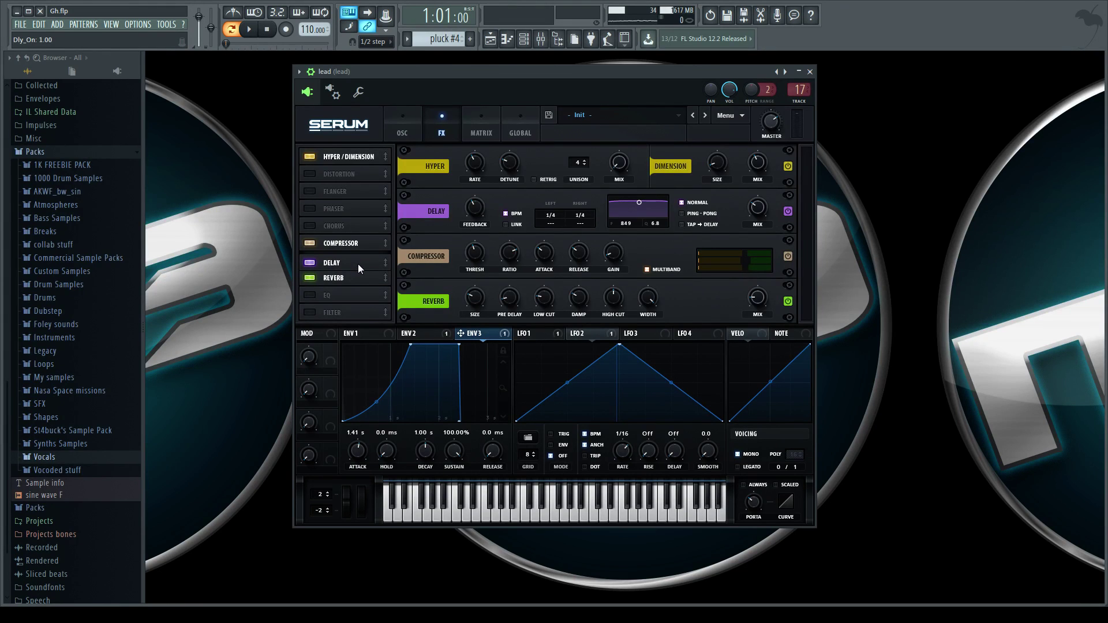
pyautogui.moveTo(358, 264); pyautogui.dragTo(358, 264)
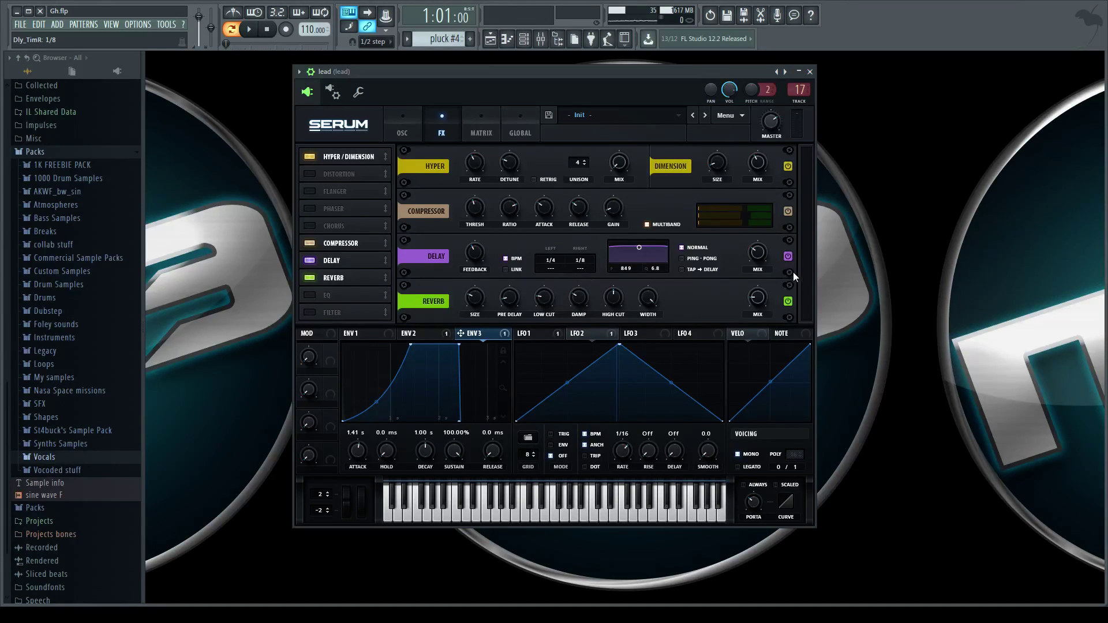
# Switch the delay to ping-pong mode and audition the sound with a few notes
pyautogui.click(686, 259)
pyautogui.press('w')
pyautogui.press('q')
pyautogui.press('j')
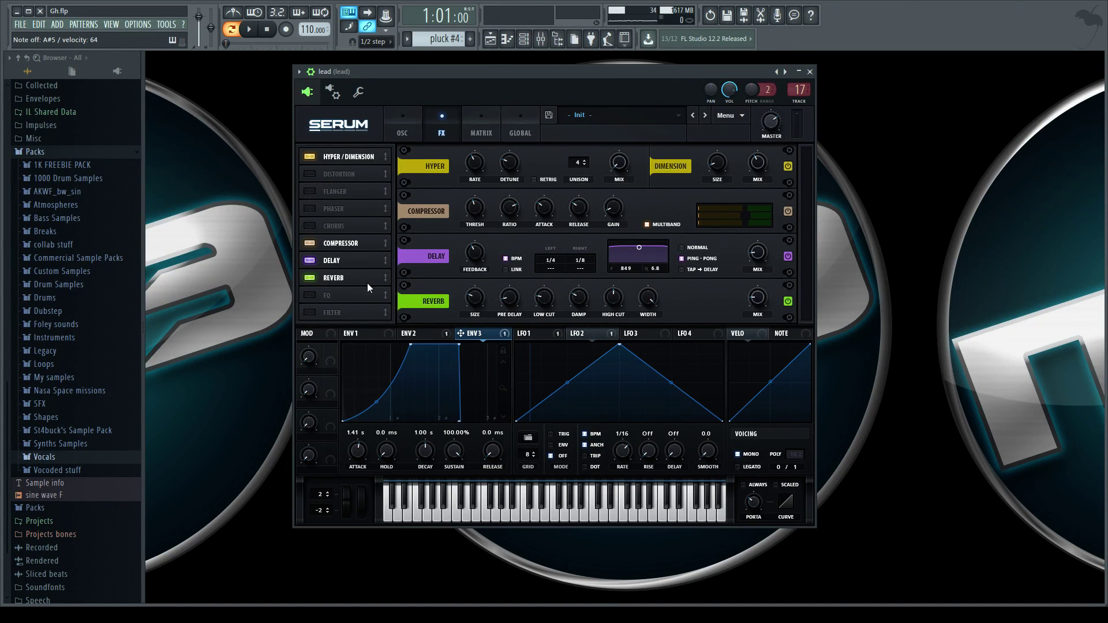
# Enable the noise oscillator with the AC hum1 sample and set its level to about 54%
pyautogui.click(402, 124)
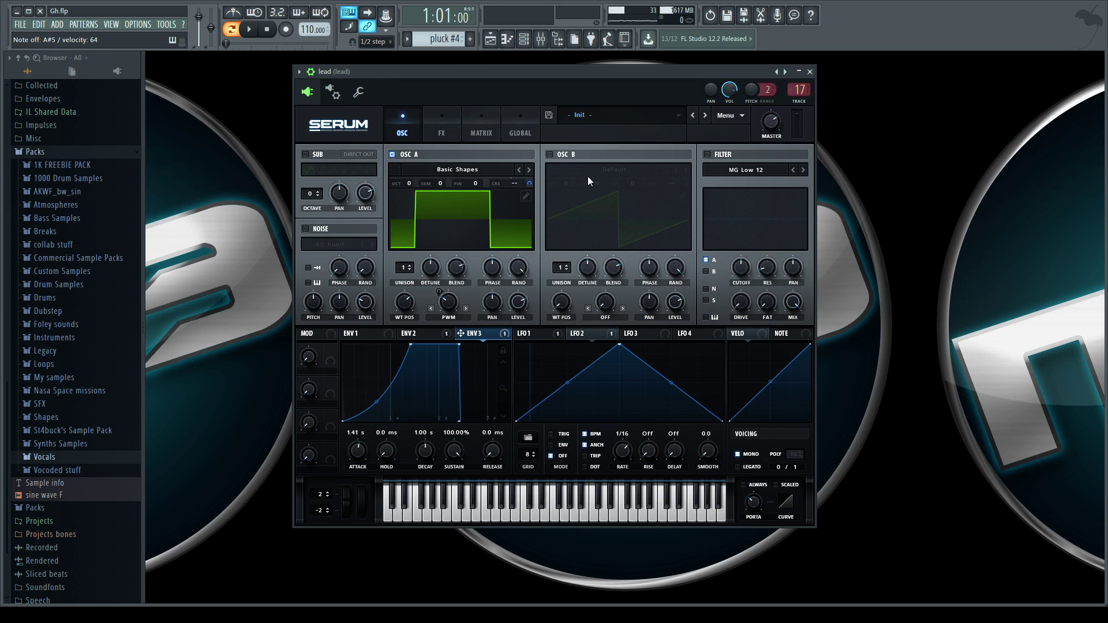
pyautogui.click(305, 229)
pyautogui.moveTo(366, 302); pyautogui.dragTo(372, 264)
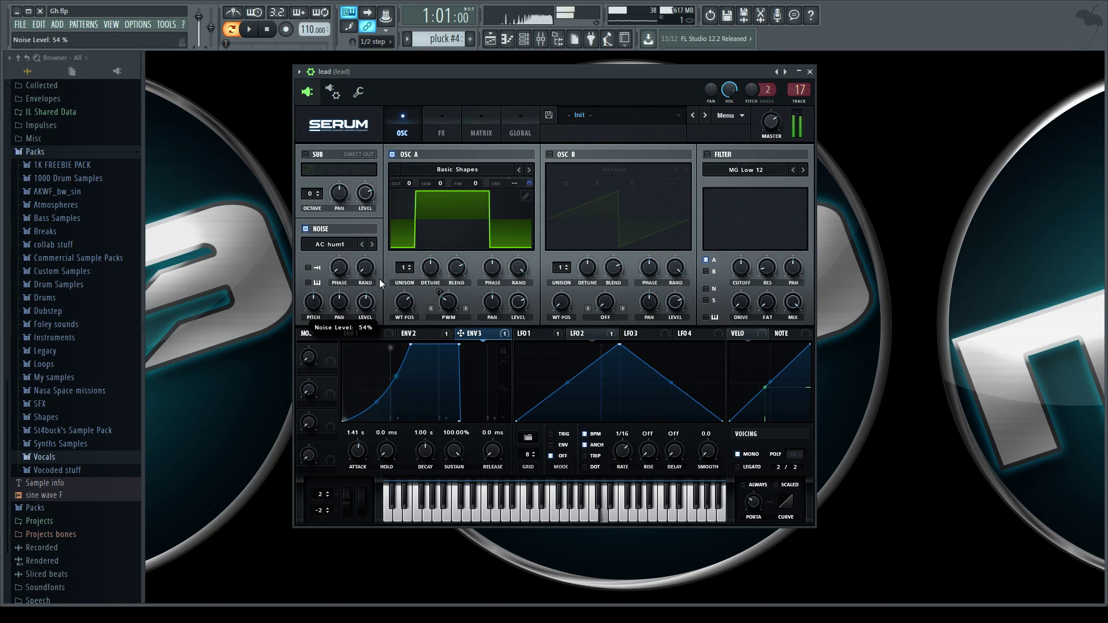
pyautogui.scroll(-2, 366, 302)
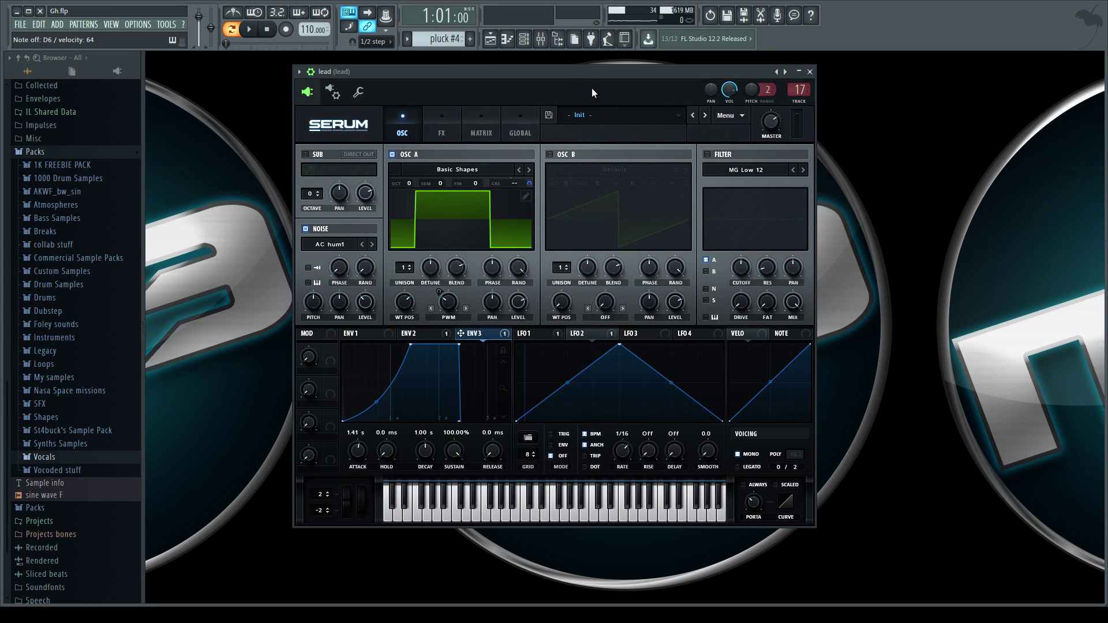
pyautogui.moveTo(582, 70); pyautogui.dragTo(602, 73)
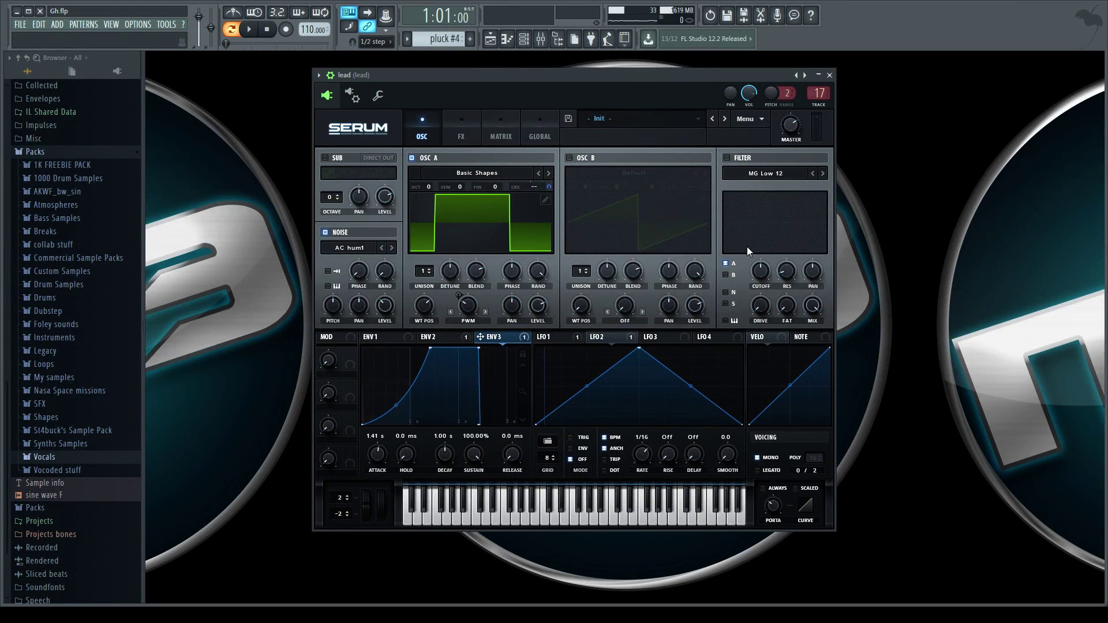
pyautogui.moveTo(595, 89); pyautogui.dragTo(582, 81)
# Audition the lead patch by playing a short up-and-down run of high notes
pyautogui.press('i')
pyautogui.press('o')
pyautogui.press('0')
pyautogui.press('o')
pyautogui.press('i')
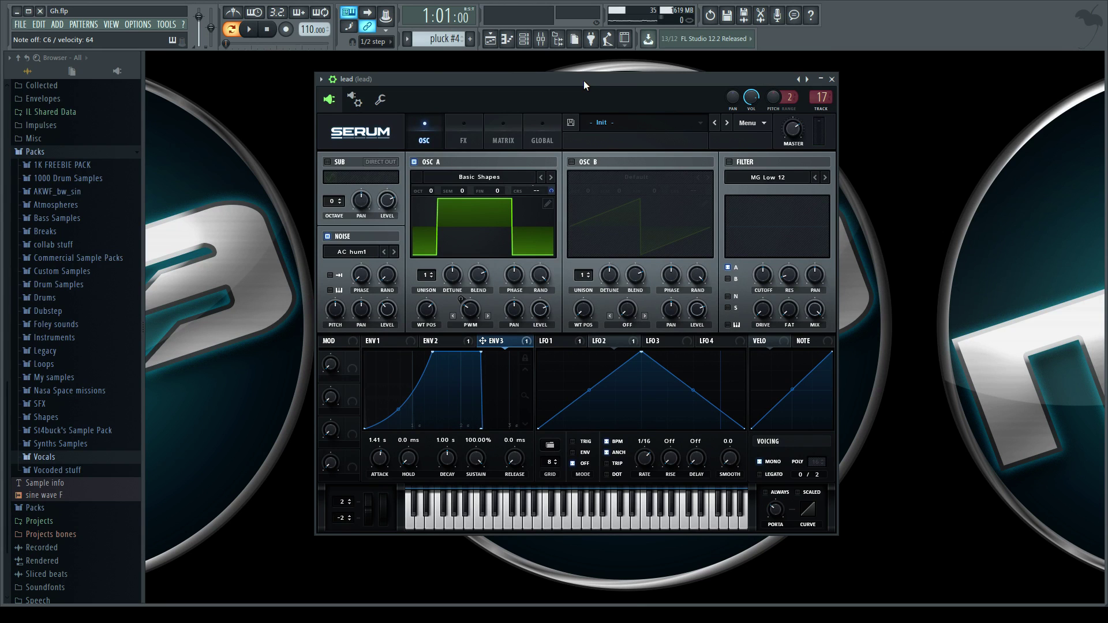
pyautogui.moveTo(584, 87); pyautogui.dragTo(592, 82)
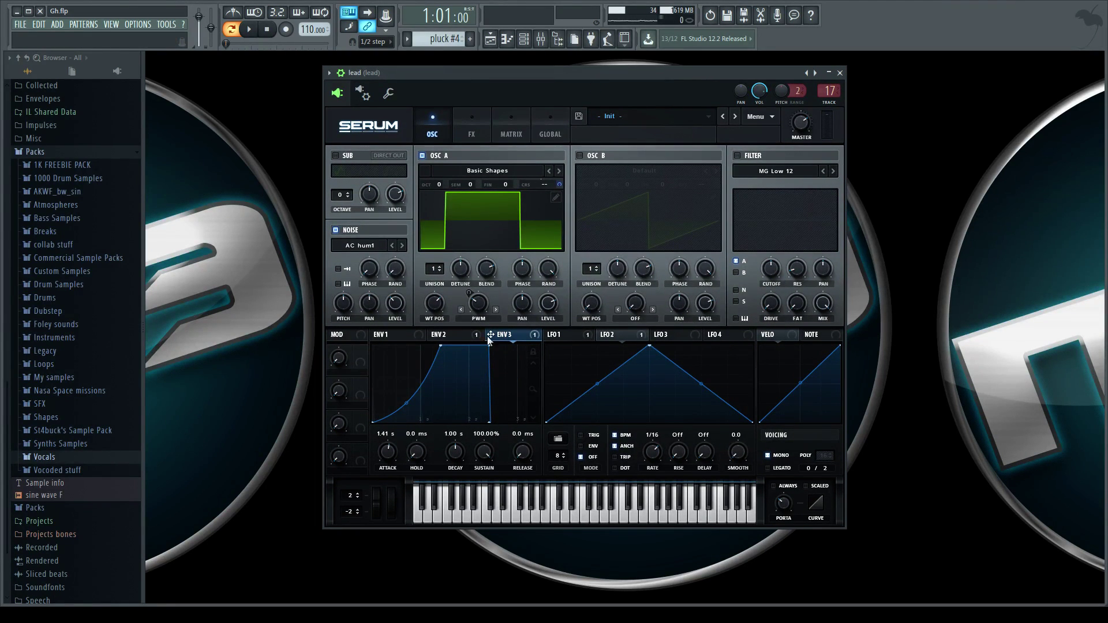
pyautogui.moveTo(599, 78); pyautogui.dragTo(624, 84)
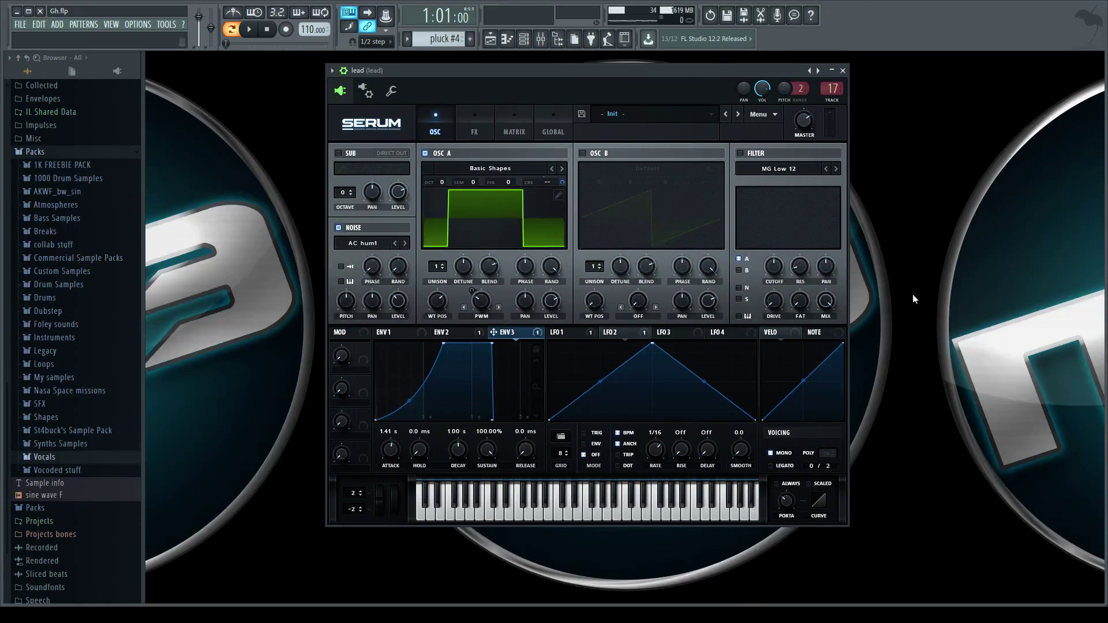